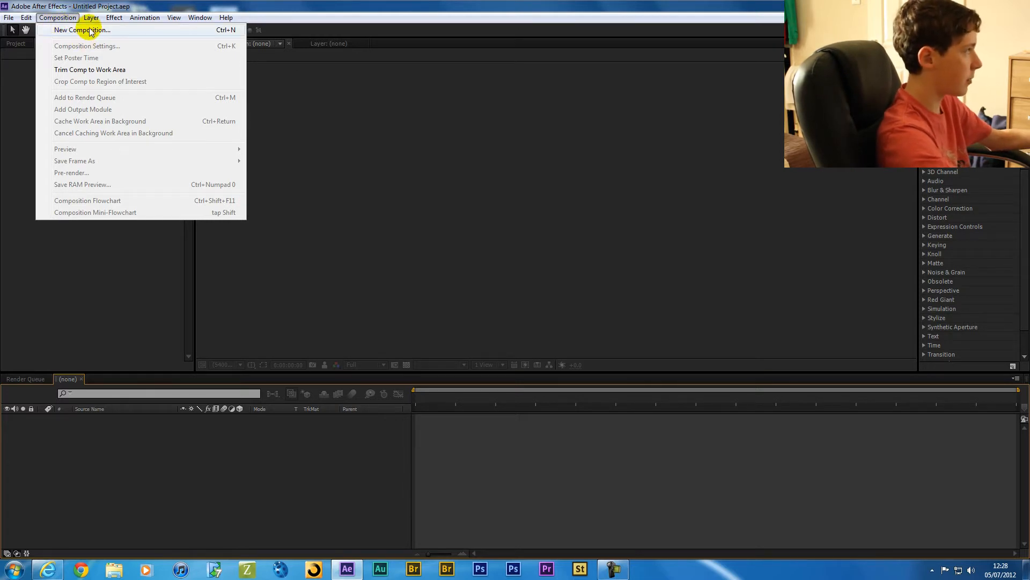
Step: Start a new composition and dismiss the Windows performance notification, returning to the composition settings
left_click(123, 32)
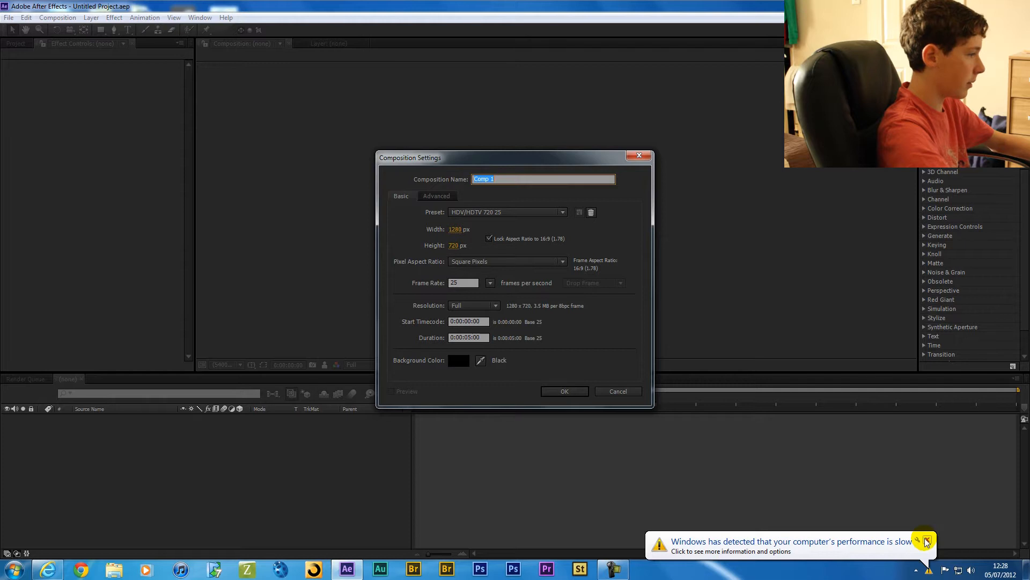
left_click(927, 540)
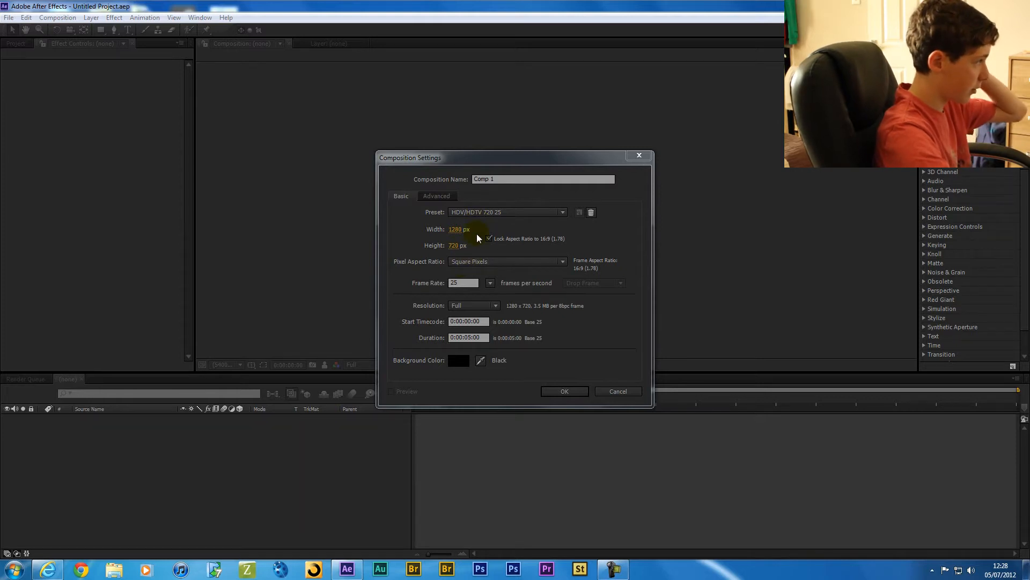
left_click(503, 185)
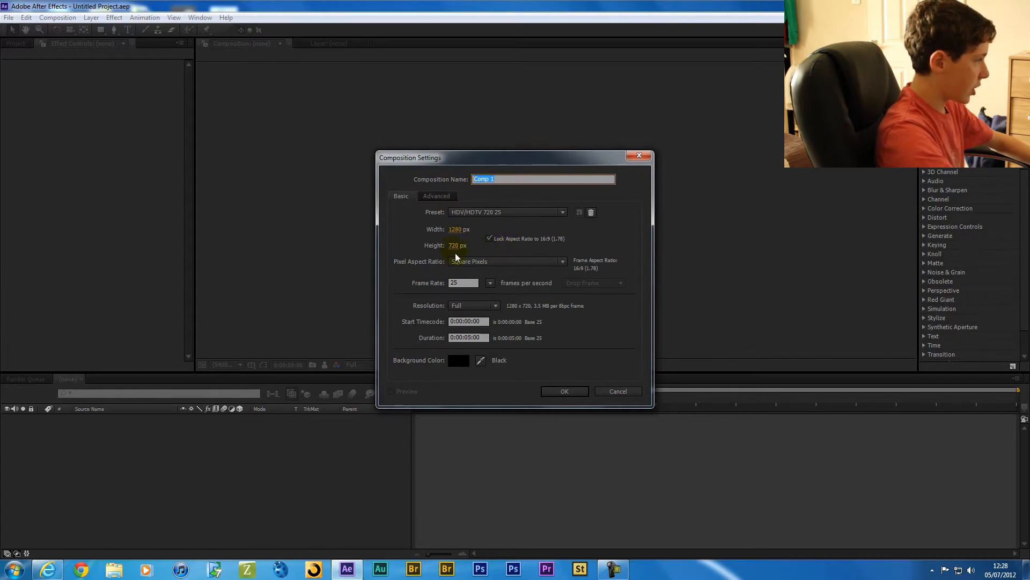
Step: Review the available preset, width and frame rate options for the new composition, dismissing the repeated Windows notification
left_click(491, 217)
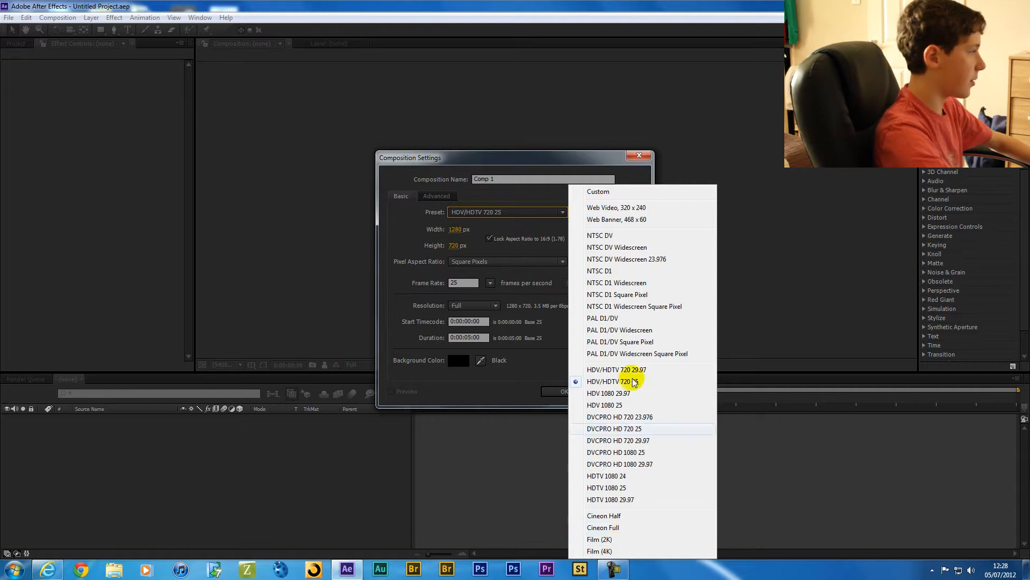
left_click(475, 213)
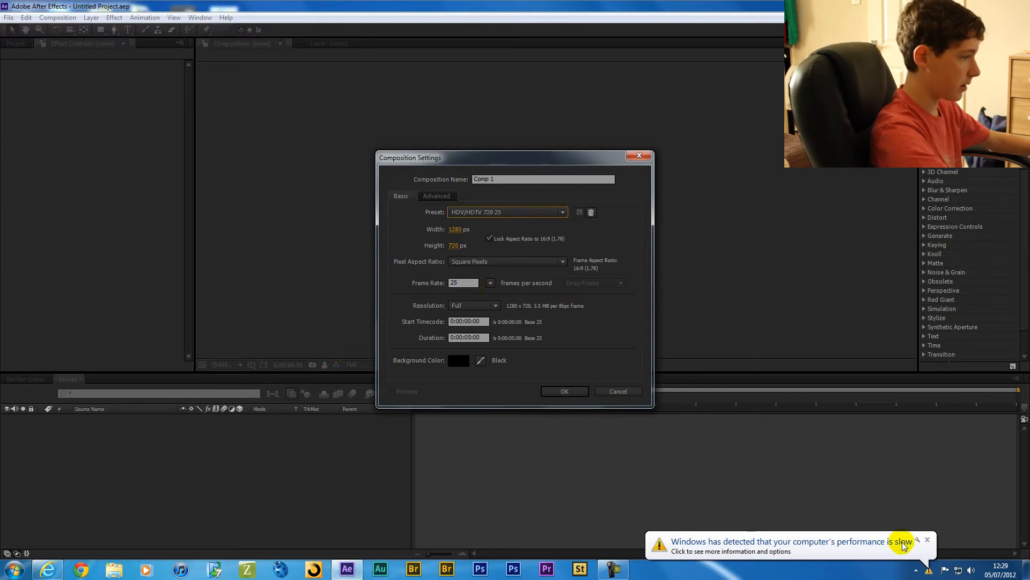
left_click(927, 540)
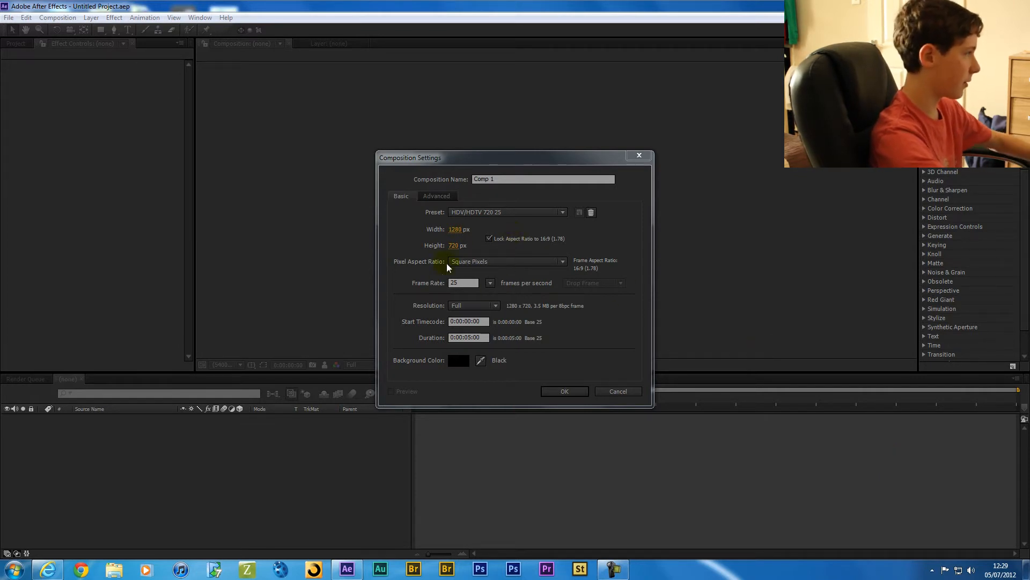
left_click(494, 215)
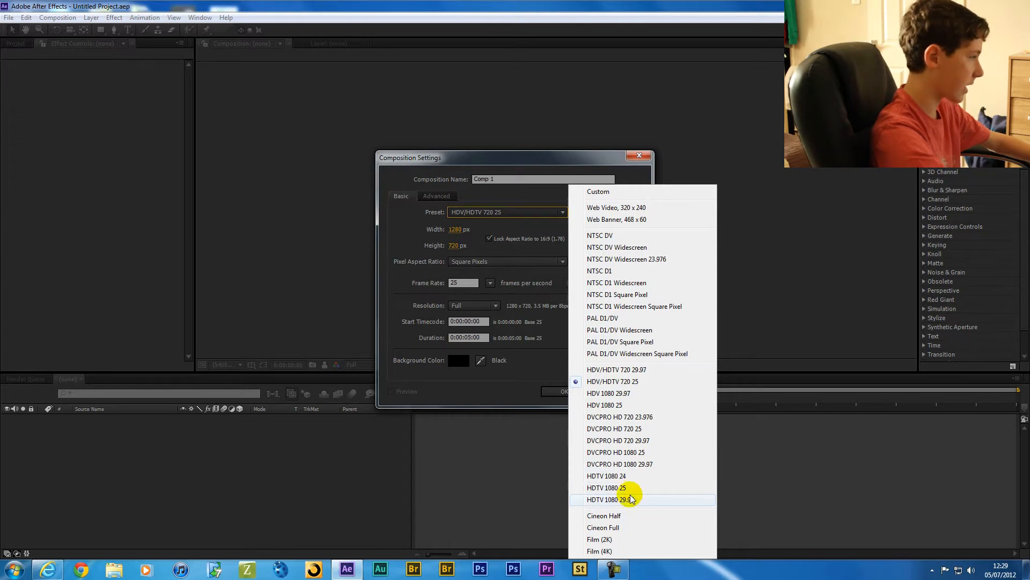
left_click(454, 237)
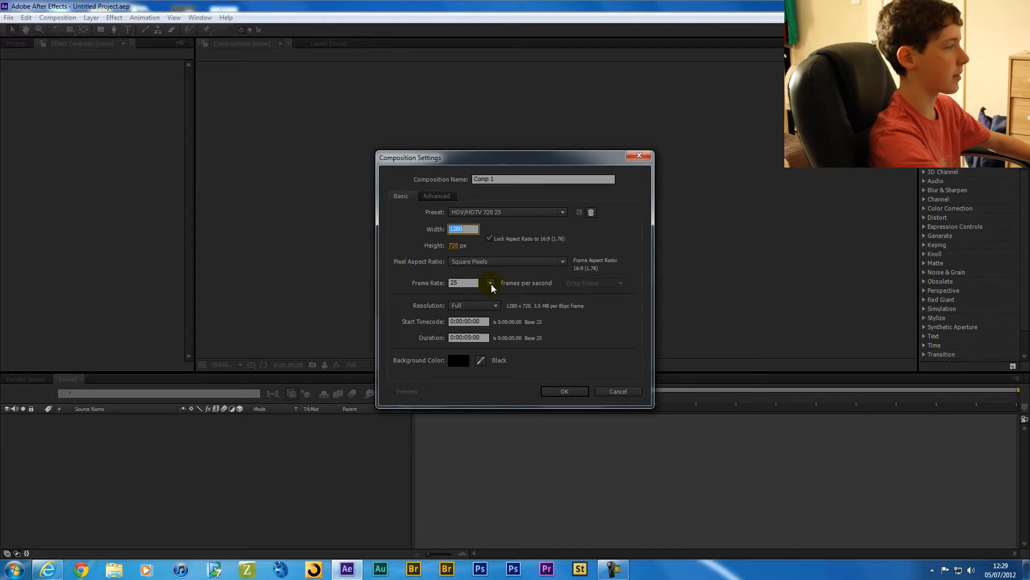
left_click(490, 284)
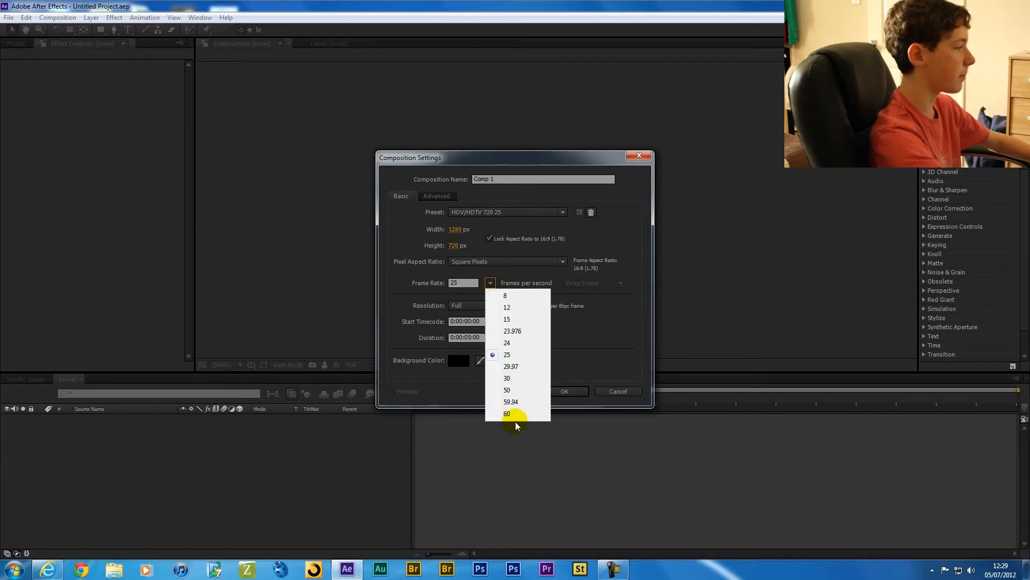
left_click(472, 290)
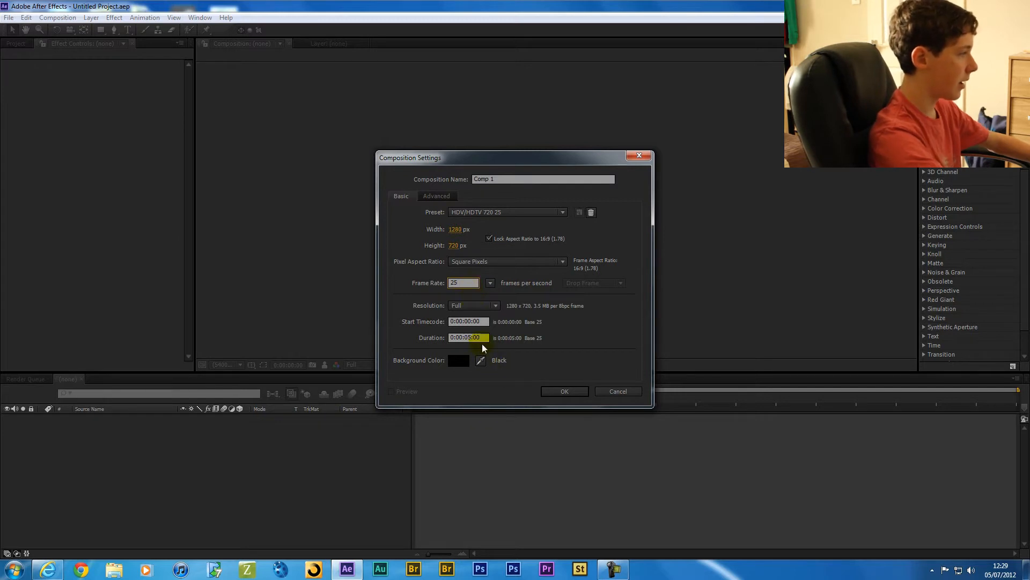
Step: Set the composition's duration to 0:00:10:00 and keep its resolution at Full
left_click(470, 339)
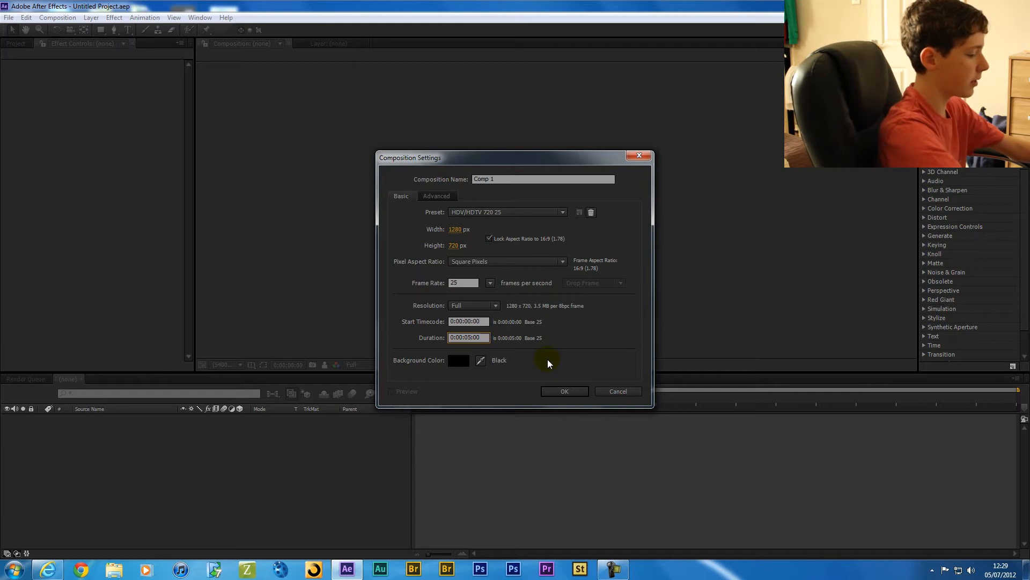
type("0")
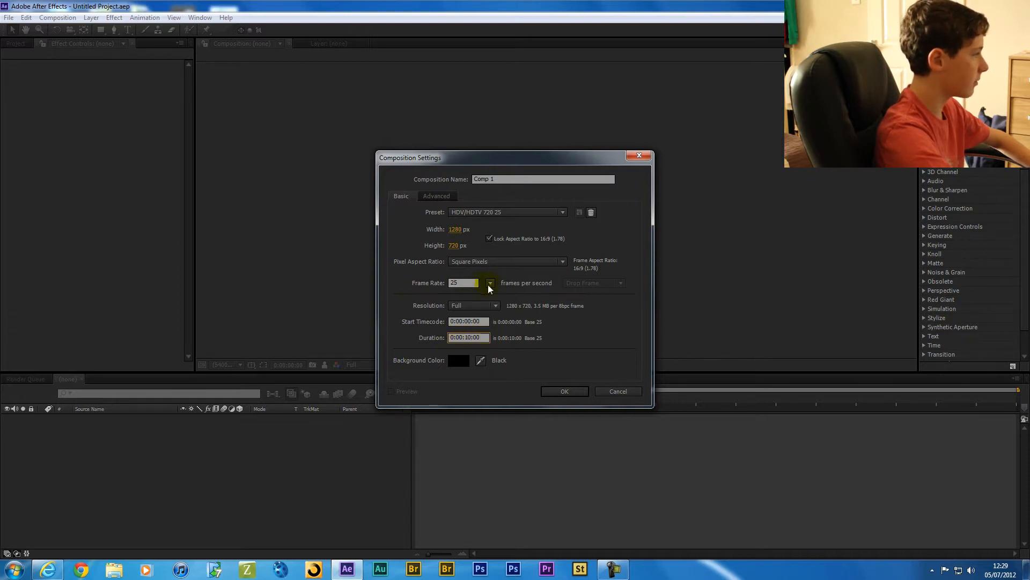
left_click(478, 302)
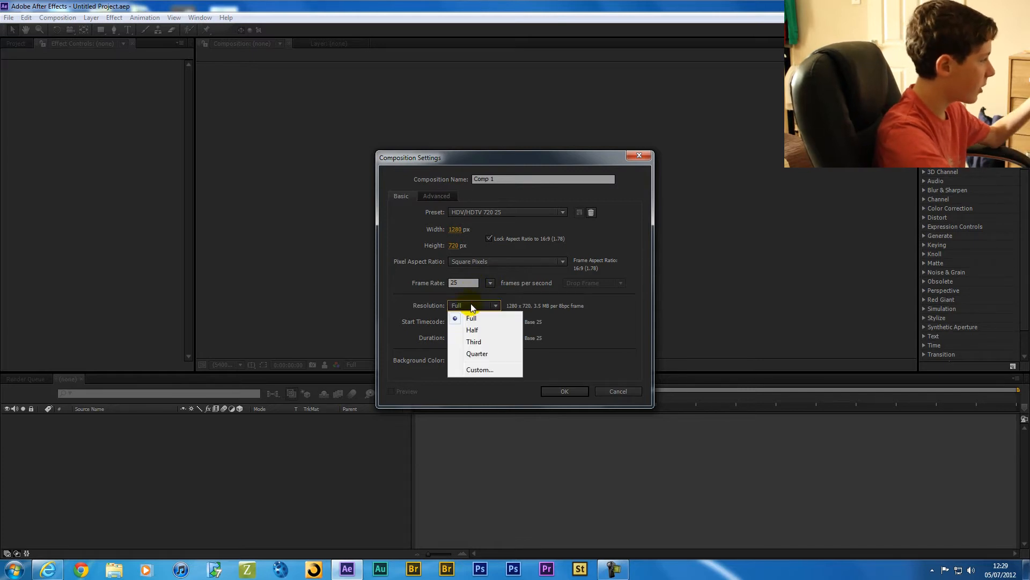
left_click(461, 317)
left_click(465, 309)
left_click(464, 307)
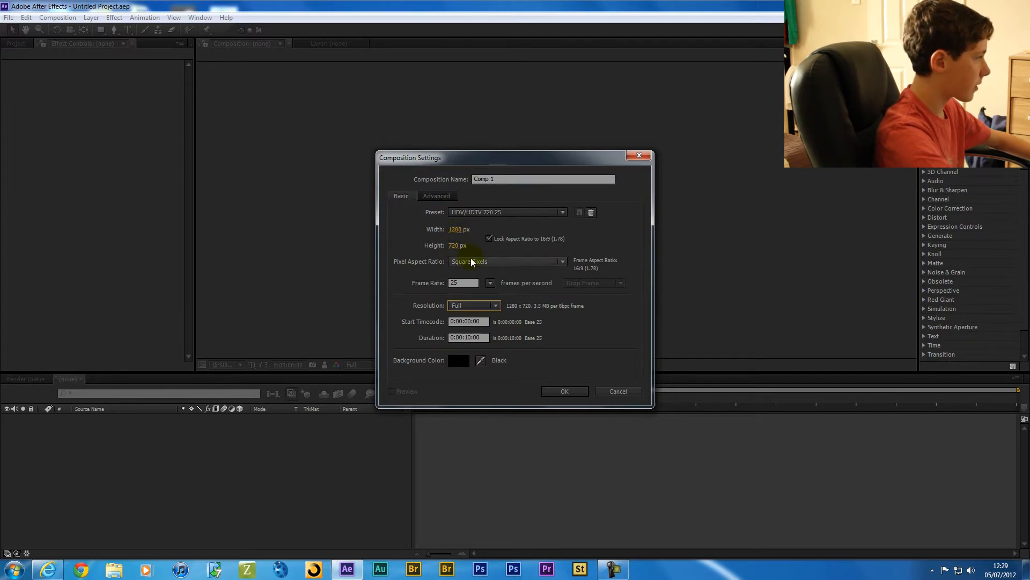
Step: Set the composition's width to 1920 px with the 16:9 aspect ratio locked and create the composition
left_click(456, 230)
type("1080")
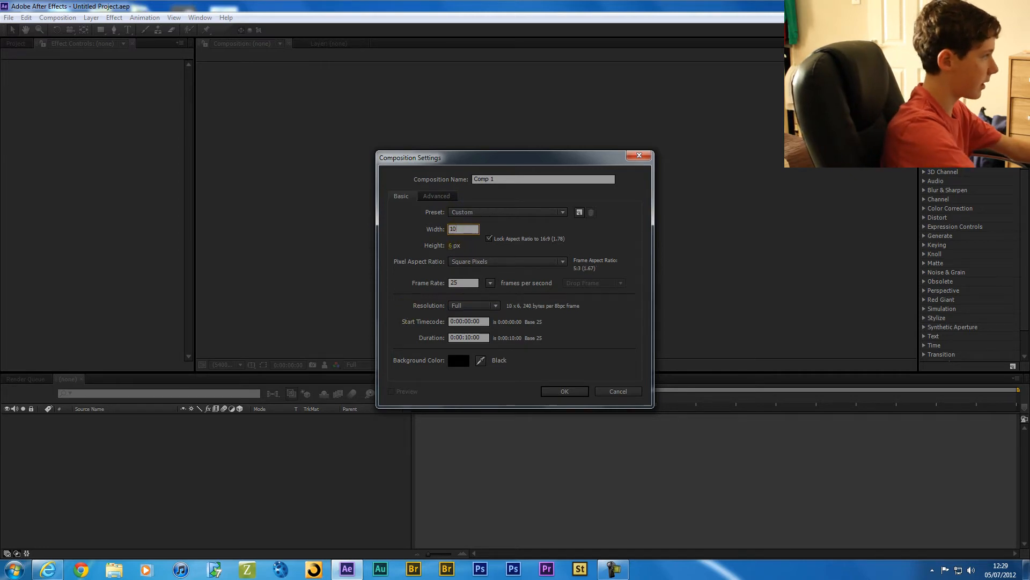
key("BackSpace")
key("BackSpace")
key("BackSpace")
type("1920")
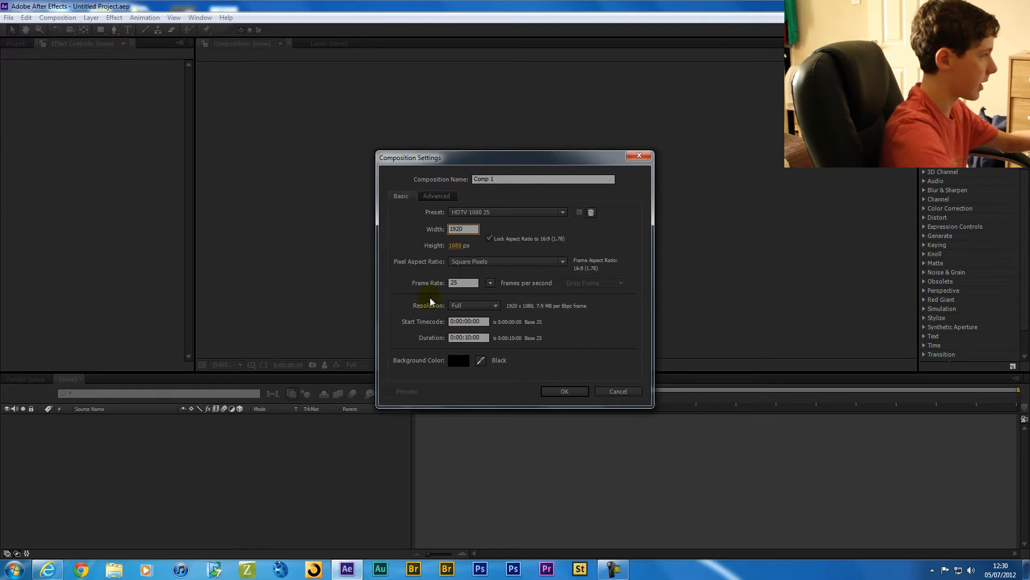
left_click(497, 250)
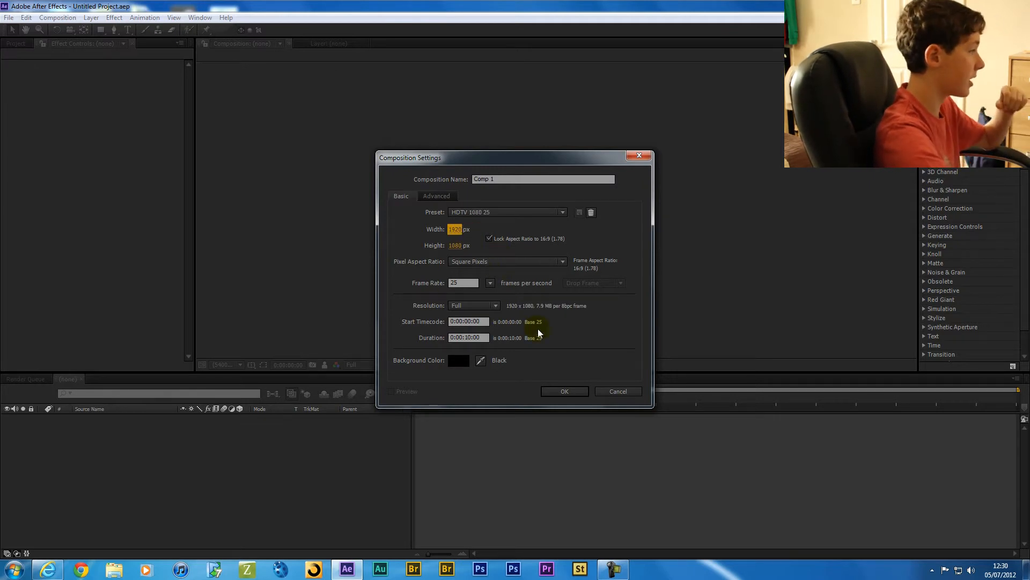
left_click(564, 391)
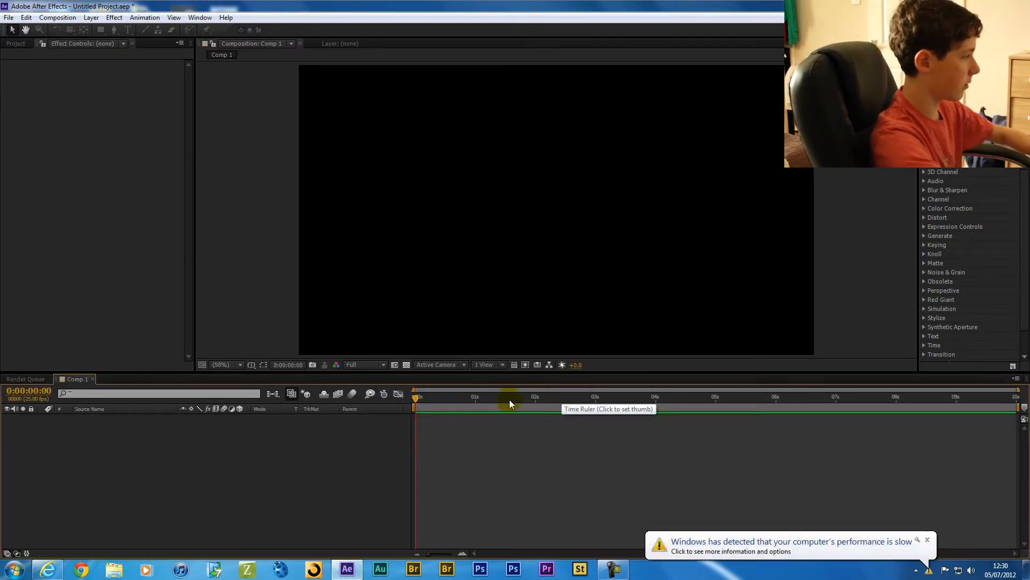
Step: Set the Windows notification behavior of Desktop Window Manager to "Hide icon and notifications" and apply it
left_click(918, 538)
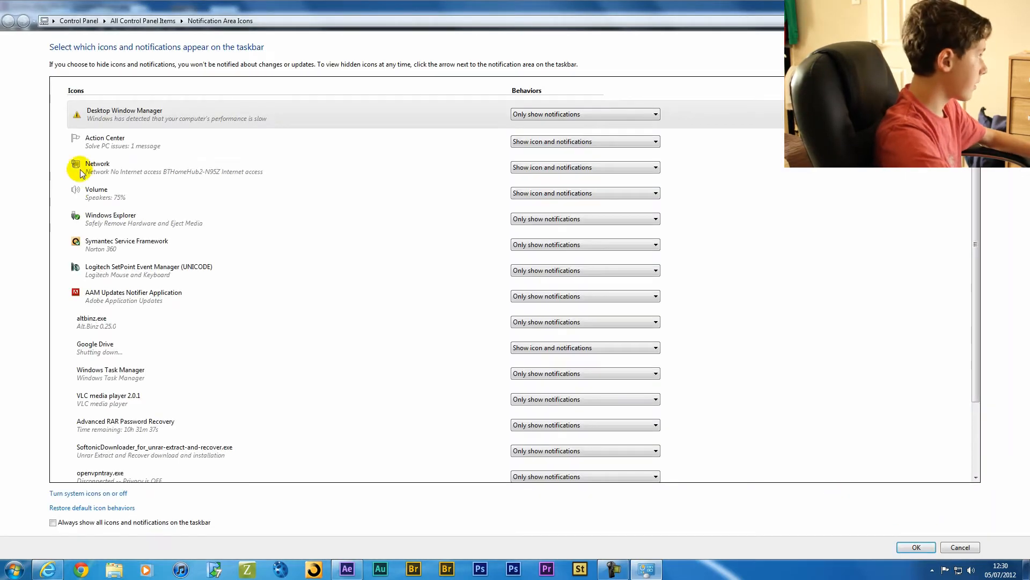
left_click(587, 112)
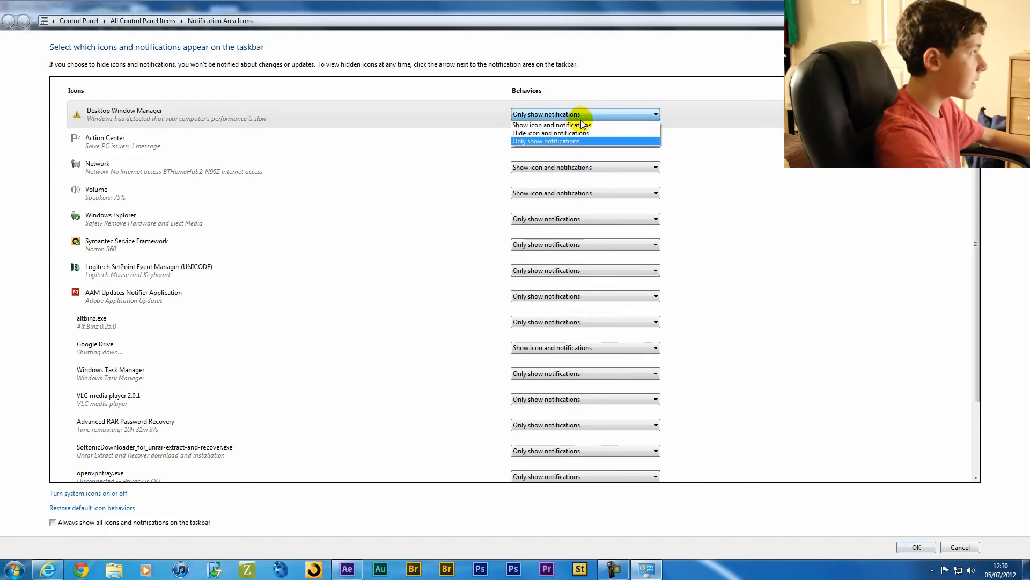
left_click(565, 133)
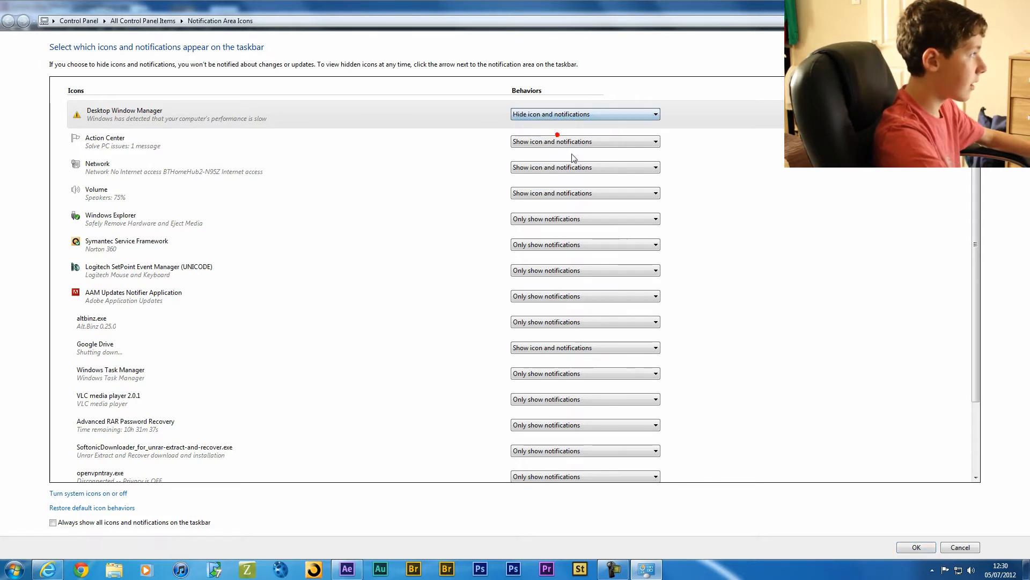
left_click(907, 546)
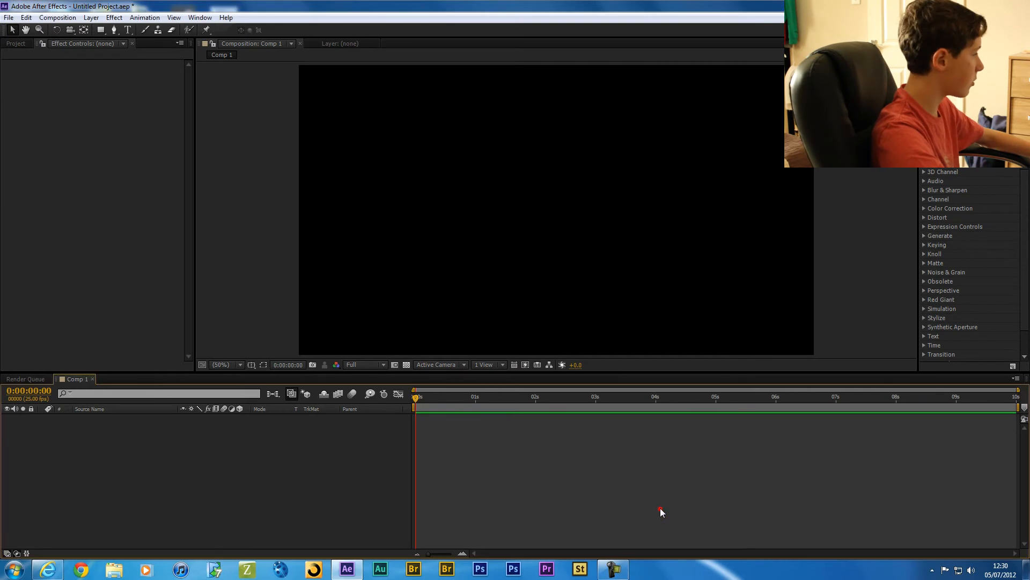
left_click(201, 452)
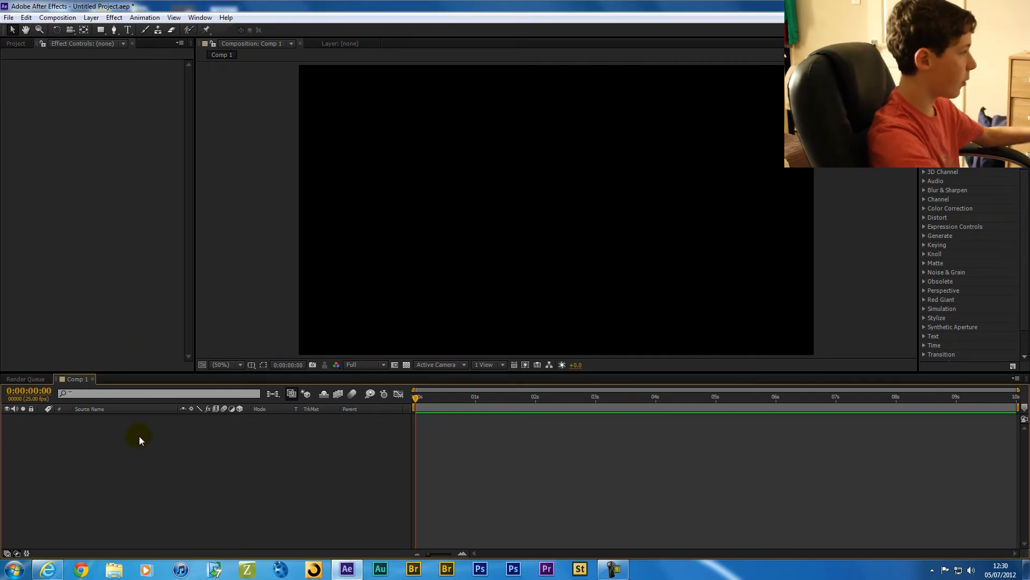
left_click(284, 446)
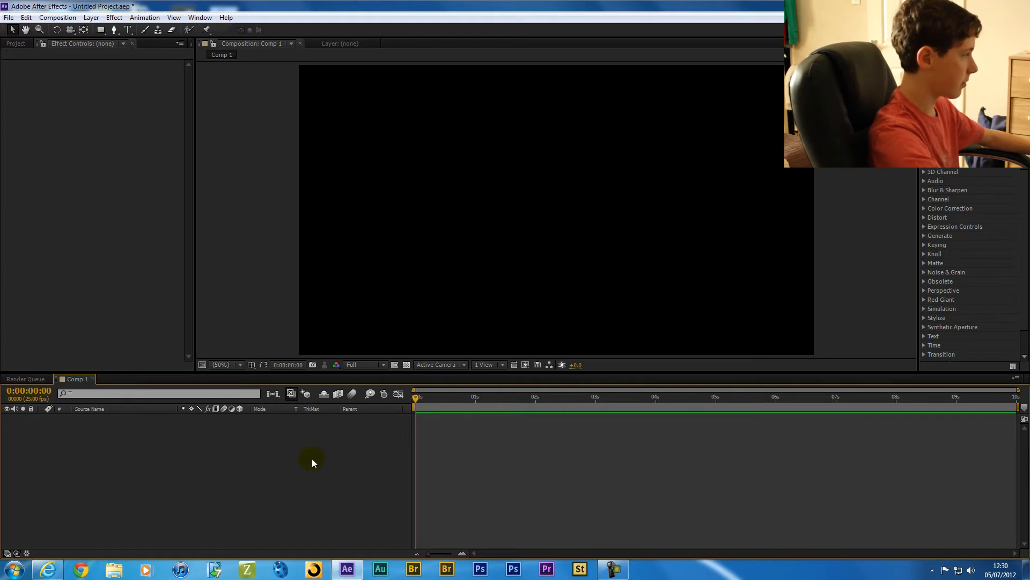
left_click_drag(437, 398, 420, 432)
left_click(5, 162)
Step: Show the project's items with nothing selected, and open the Videos library in Windows Explorer
left_click(10, 45)
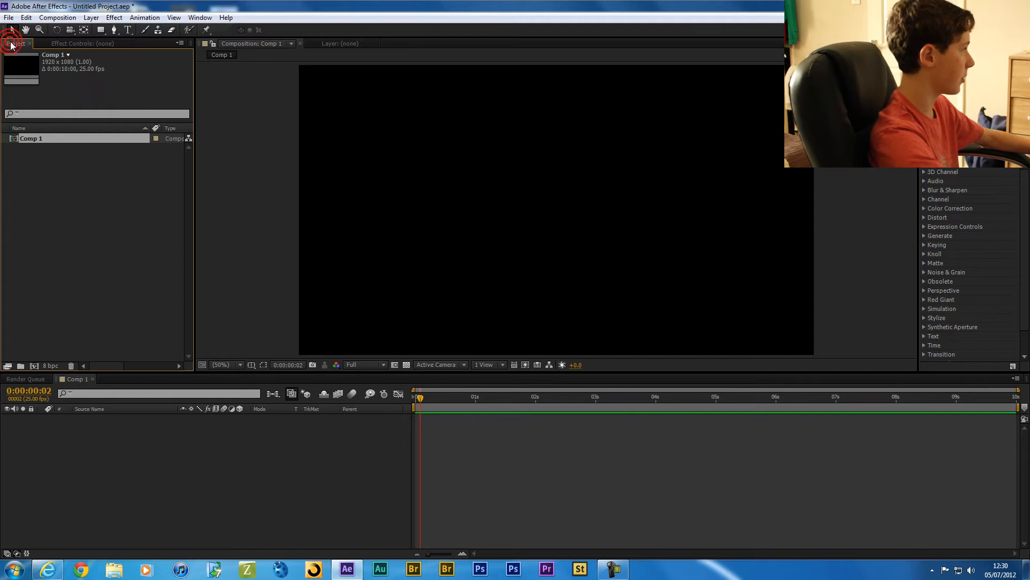
left_click(44, 158)
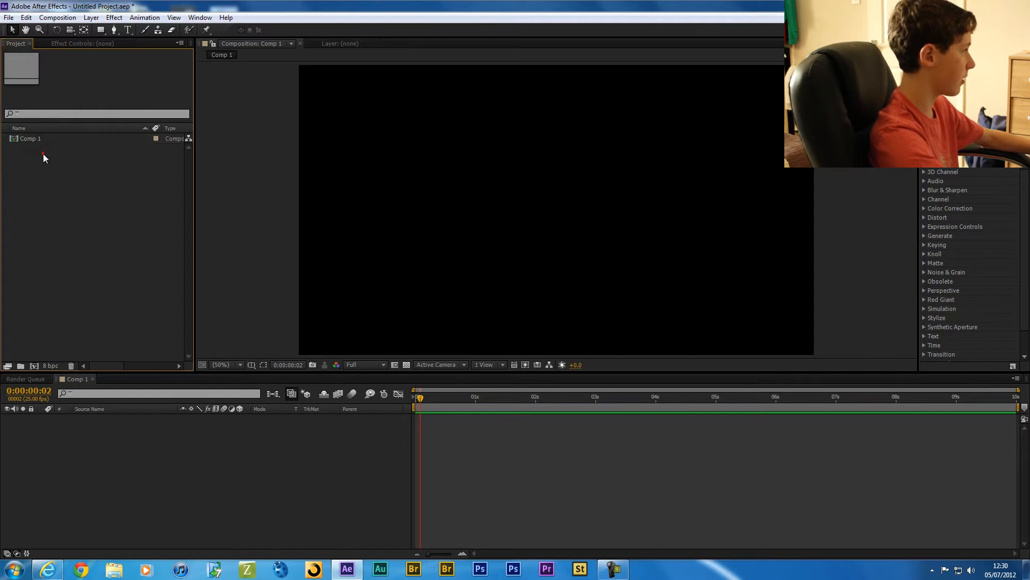
left_click(115, 567)
double_click(137, 261)
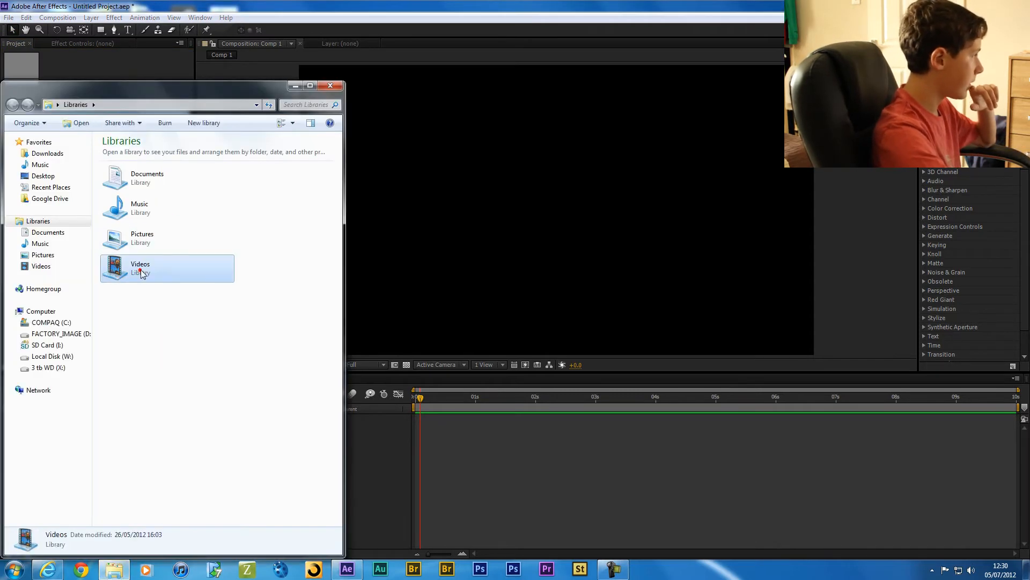
left_click_drag(222, 86, 0, 171)
left_click(381, 320)
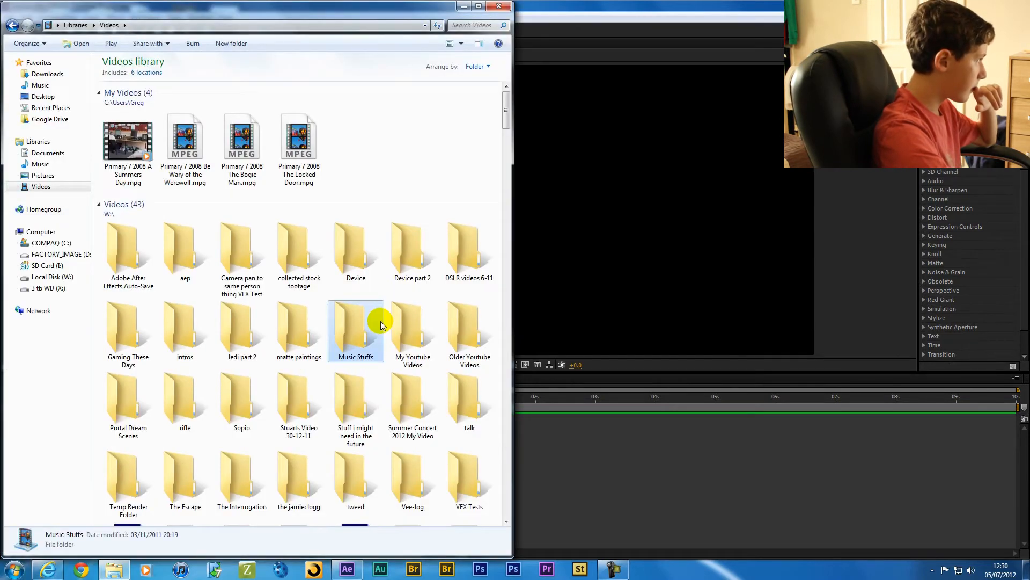
Step: Import "Game Mode with Blood and credits.mp4" from the "Summer Concert 2012 My Video" folder into the project
scroll(381, 321, "down", 10)
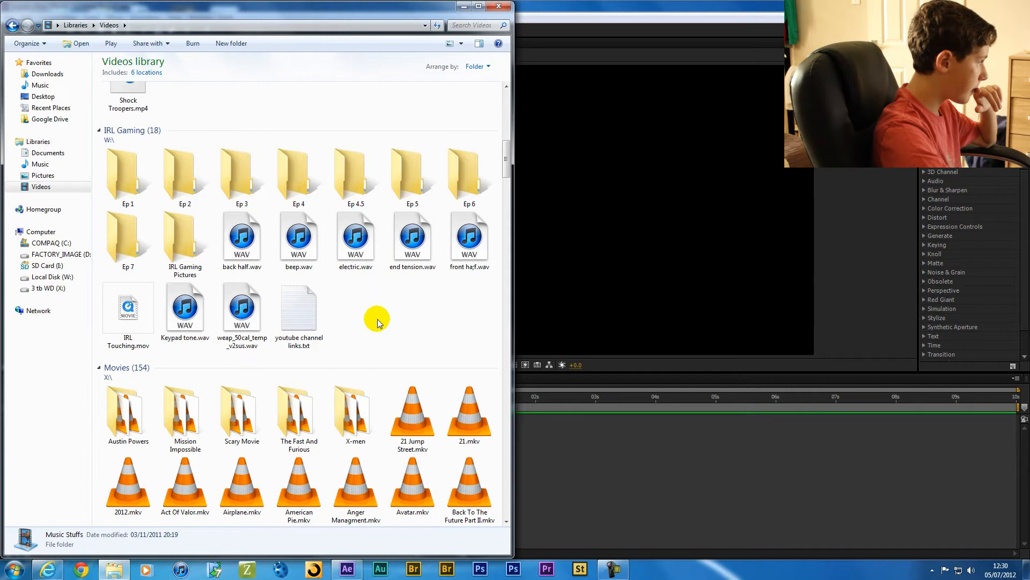
scroll(377, 319, "up", 5)
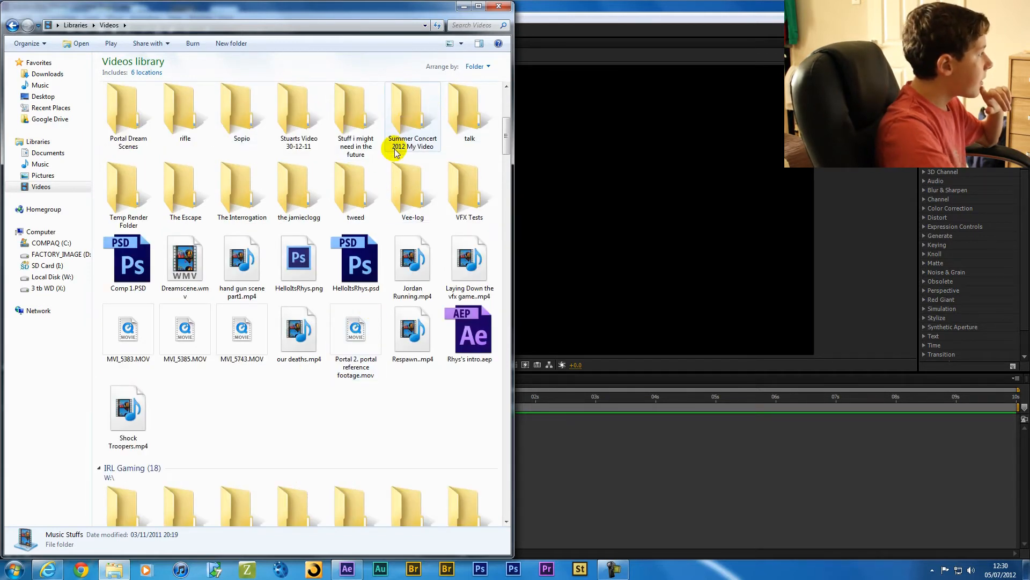
double_click(410, 113)
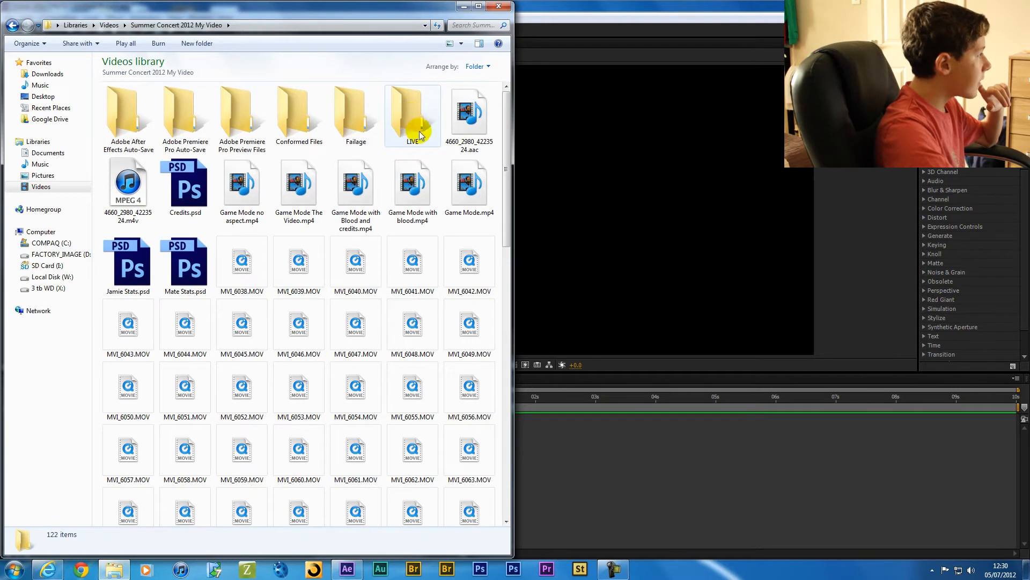
mouse_move(372, 217)
left_mouse_down()
mouse_move(379, 261)
mouse_move(356, 208)
left_mouse_up()
left_click_drag(379, 11, 1027, 107)
left_click_drag(870, 185, 65, 263)
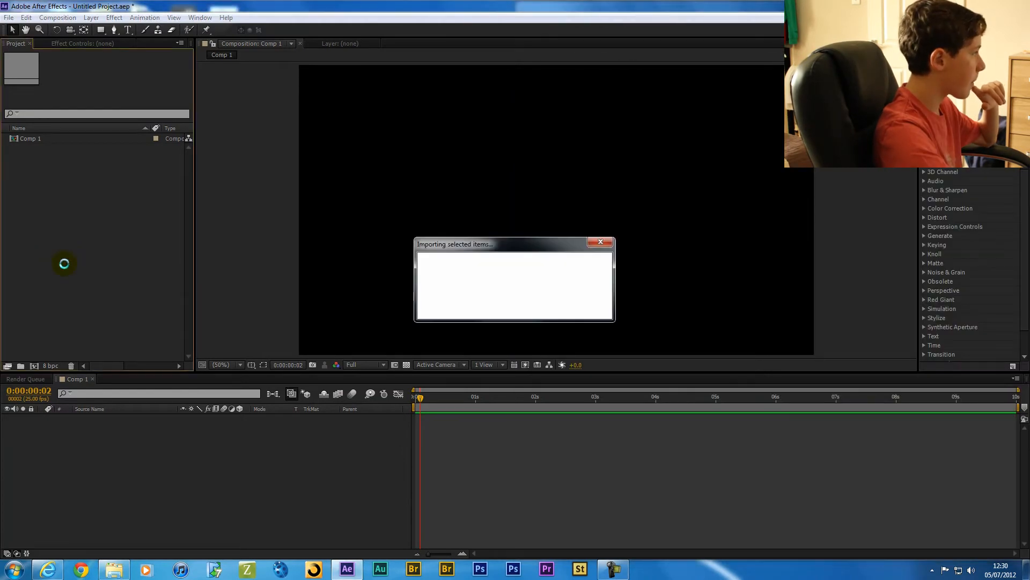
left_click(69, 201)
Step: Add the imported video as a layer in Comp 1 and preview frames at 0:00:08:10, 0:00:09:24 and 0:00:04:21
left_click_drag(87, 147, 143, 498)
left_click(921, 399)
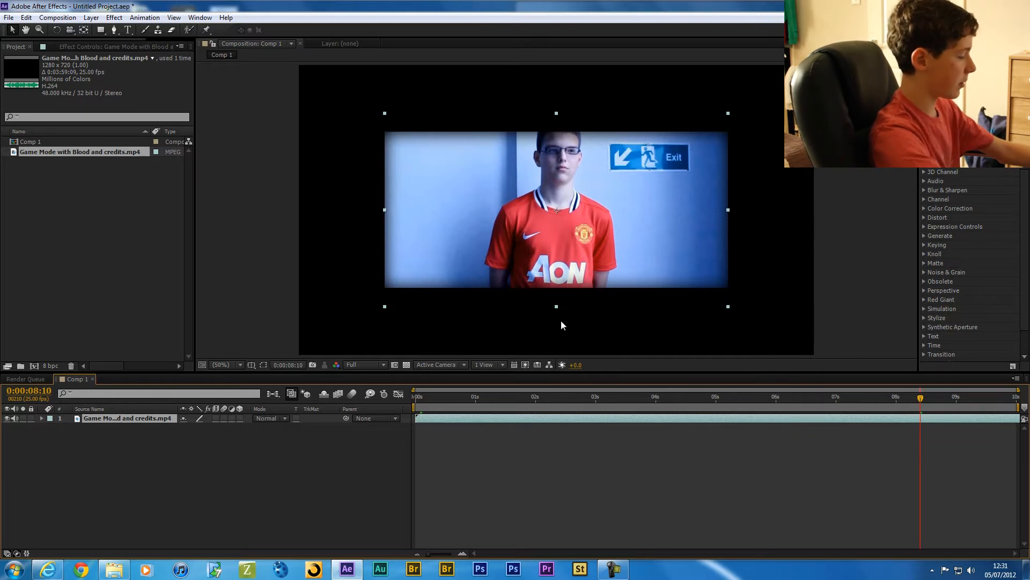
left_click(1027, 399)
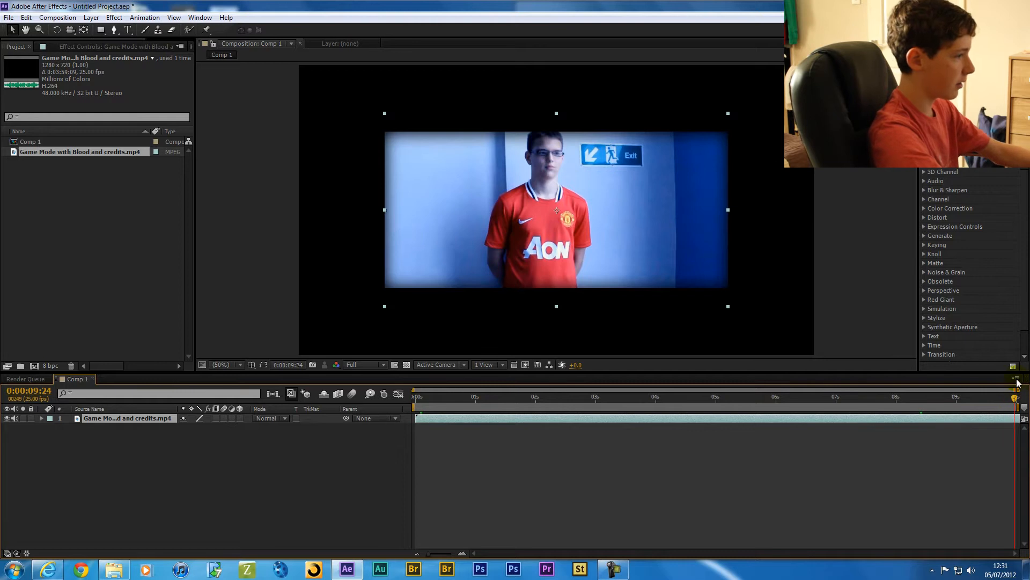
left_click(705, 404)
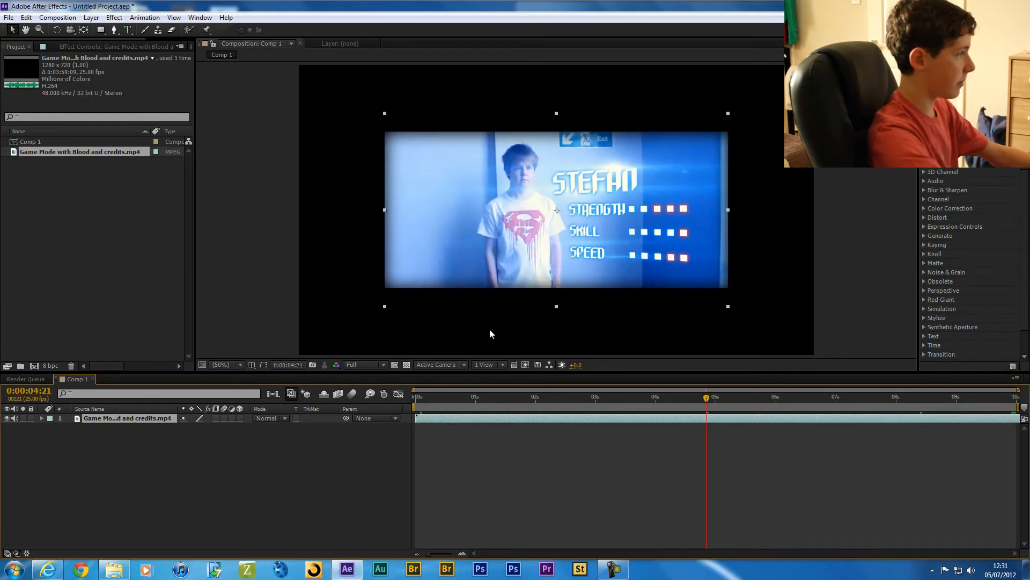
Step: Reveal the video layer's Scale property and enlarge the layer to 172%
left_click(168, 491)
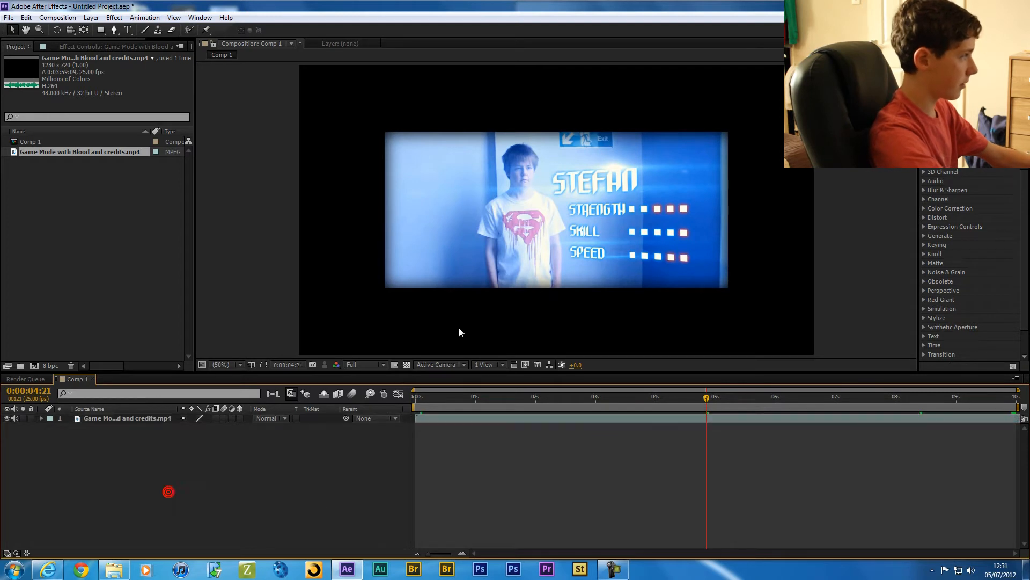
left_click(640, 169)
key("s")
left_click_drag(194, 429, 233, 426)
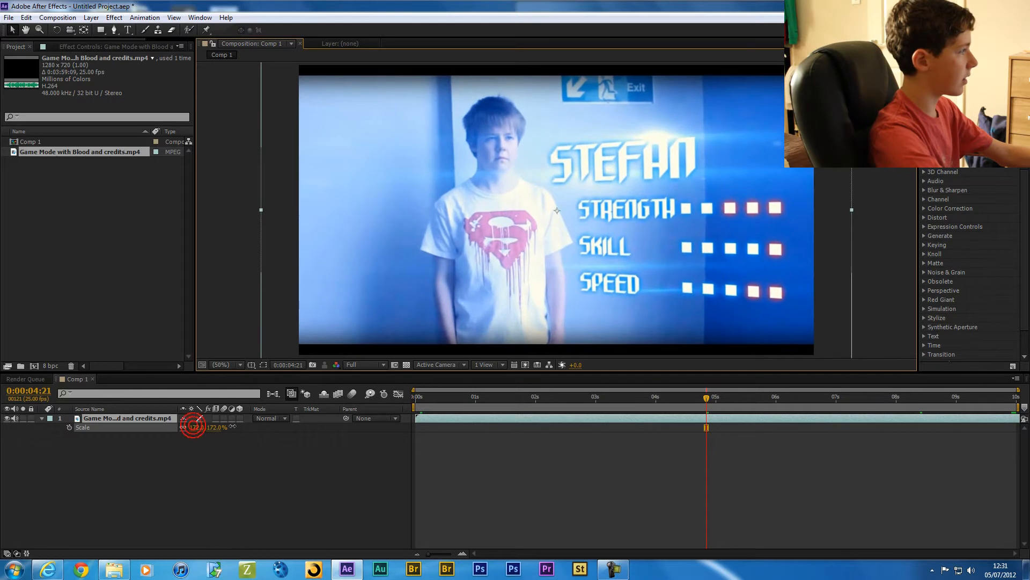
Step: Set the video layer's scale back to 100%
left_click(198, 427)
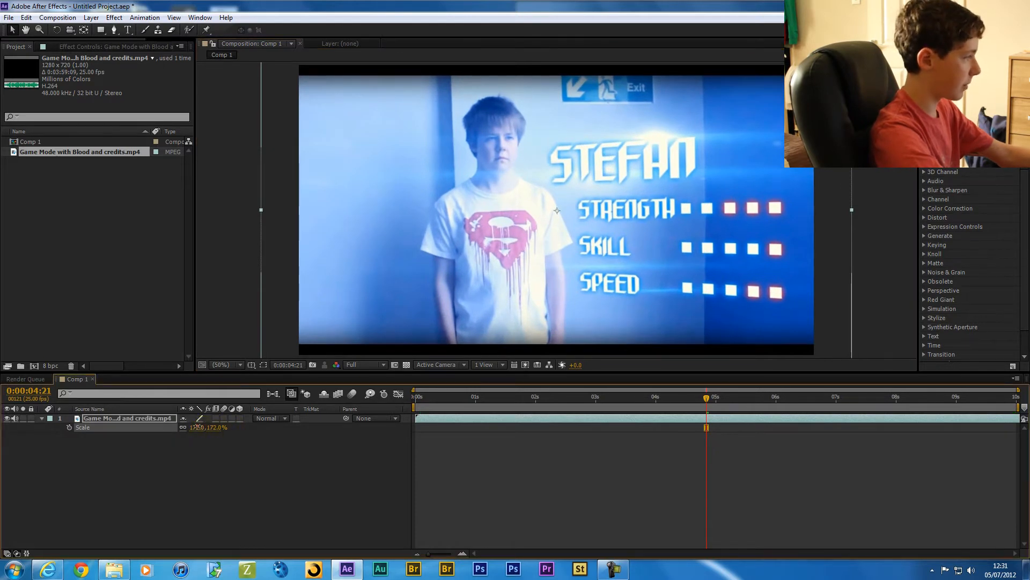
type("100")
key("Return")
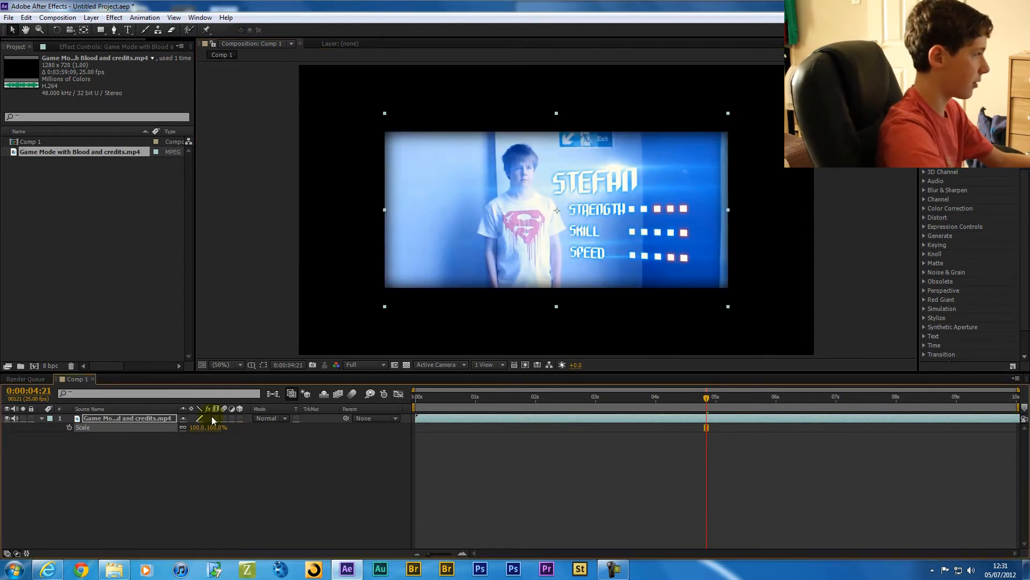
Step: Go to 0:00:09:24 in the timeline, and set Comp 1's duration to 0:04:00:00 in its composition settings
left_click(1015, 400)
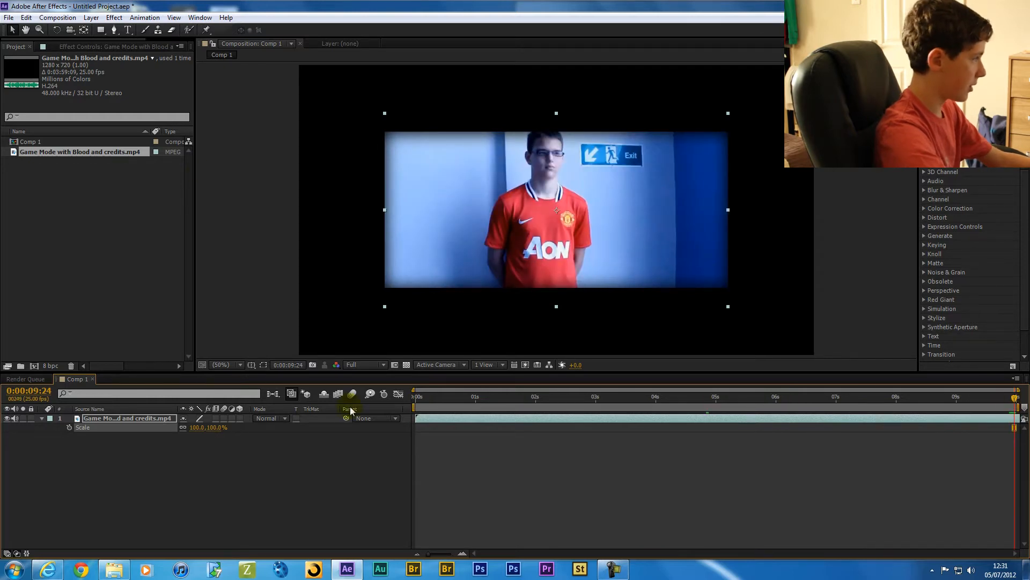
left_click(58, 18)
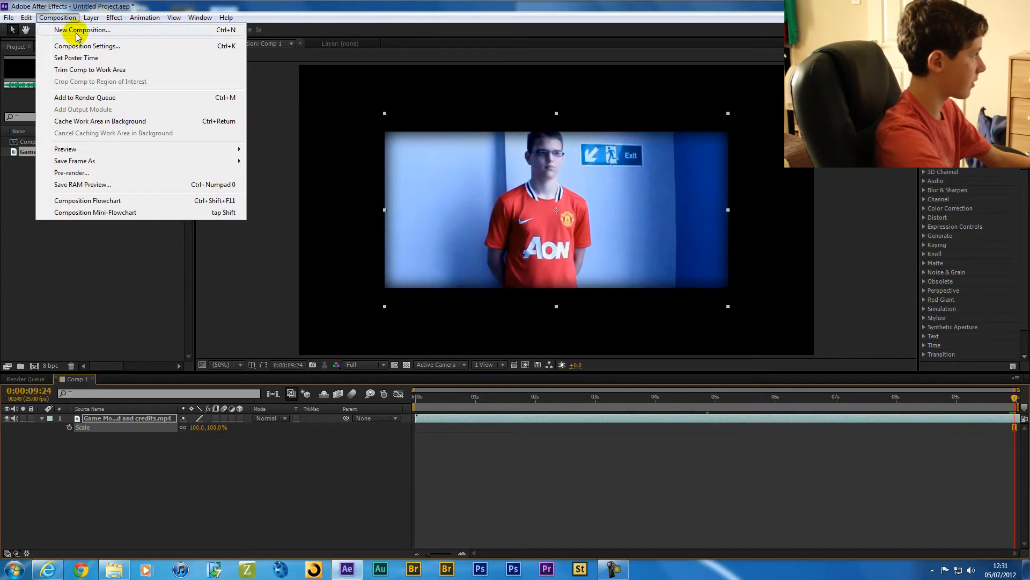
left_click(179, 522)
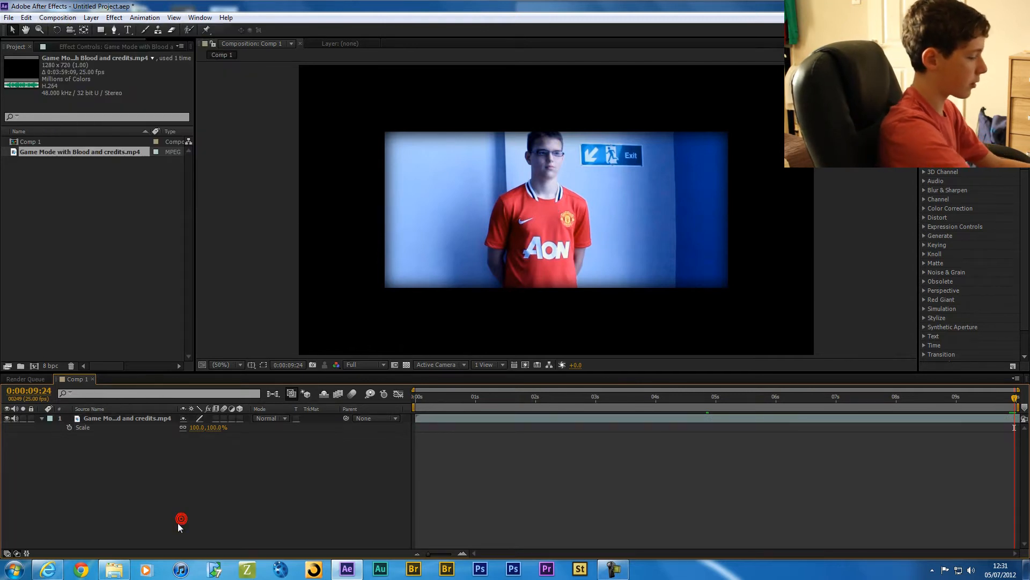
key("ctrl+k")
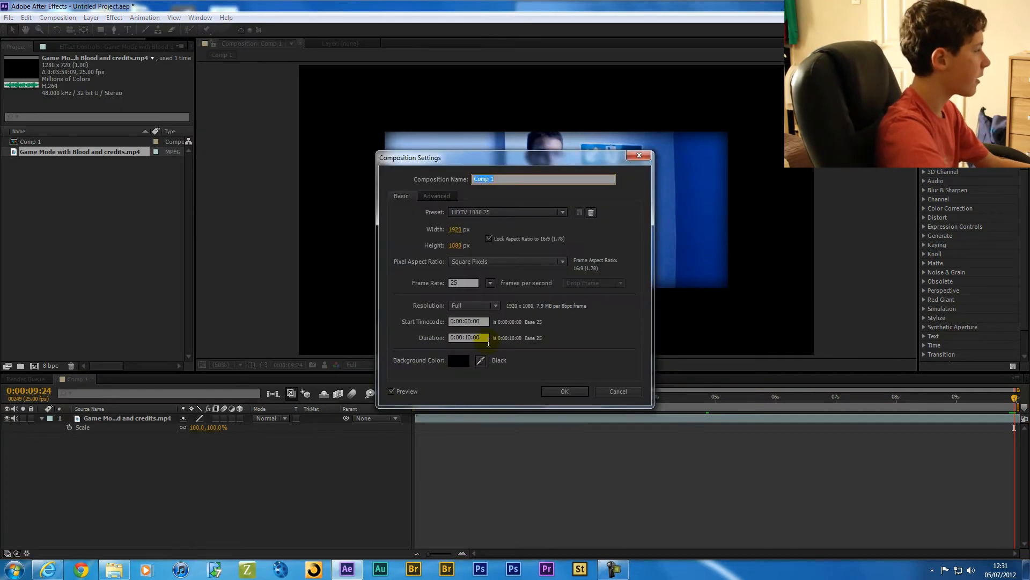
left_click(472, 336)
key("BackSpace")
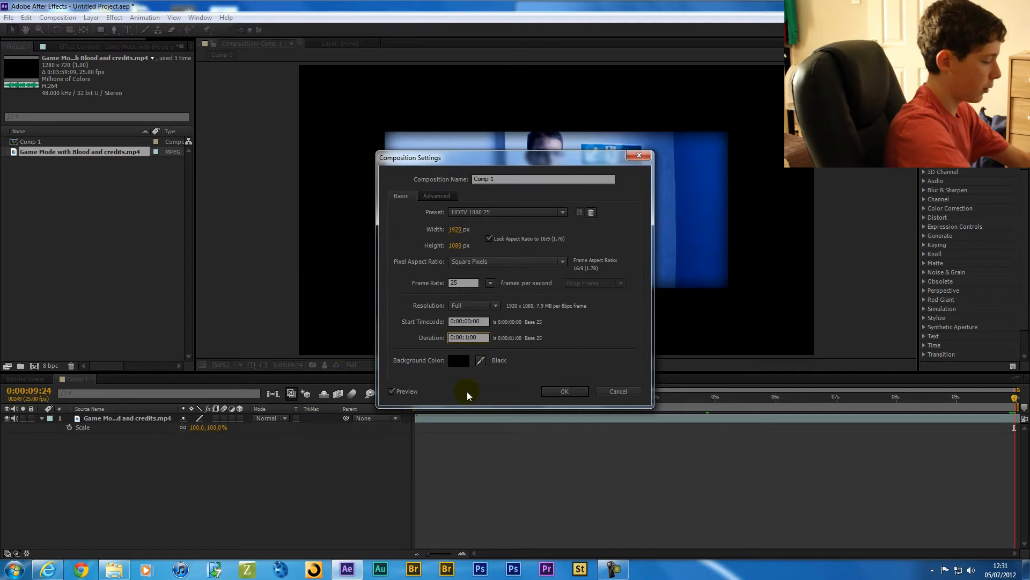
type("0:04:00")
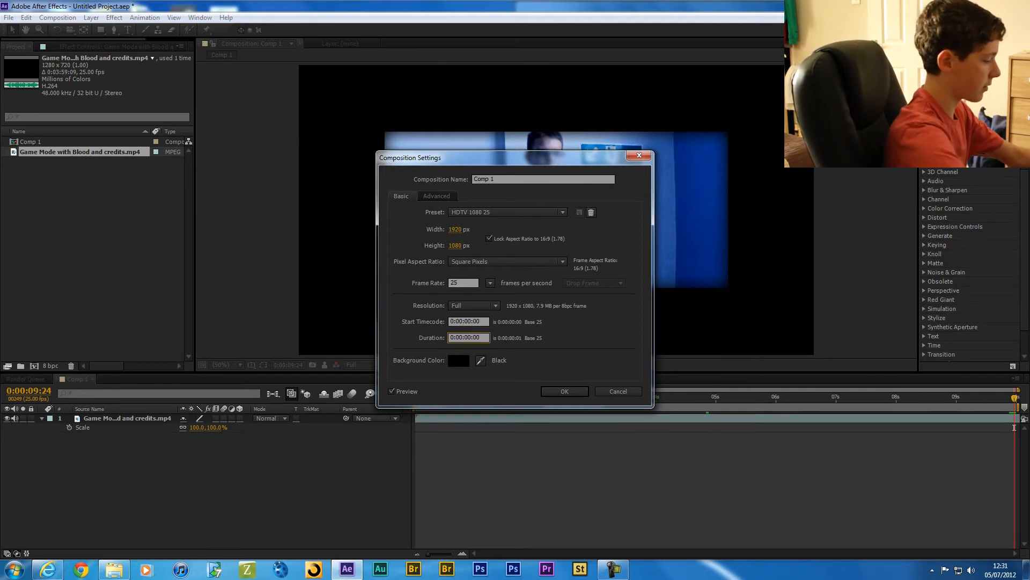
Step: Set the composition width to 1280 px with the 16:9 aspect ratio locked, and apply the settings
left_click(455, 230)
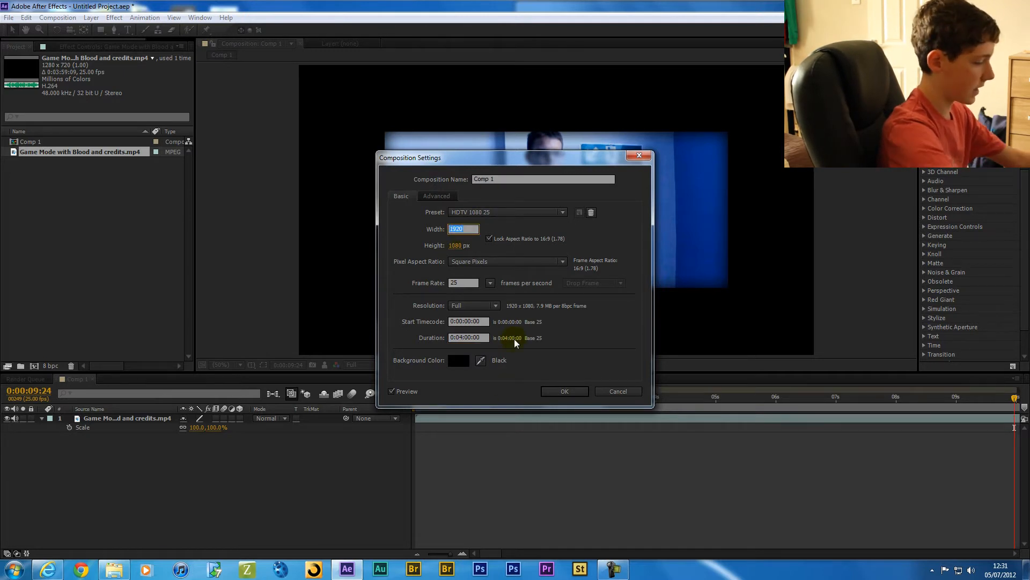
type("1280")
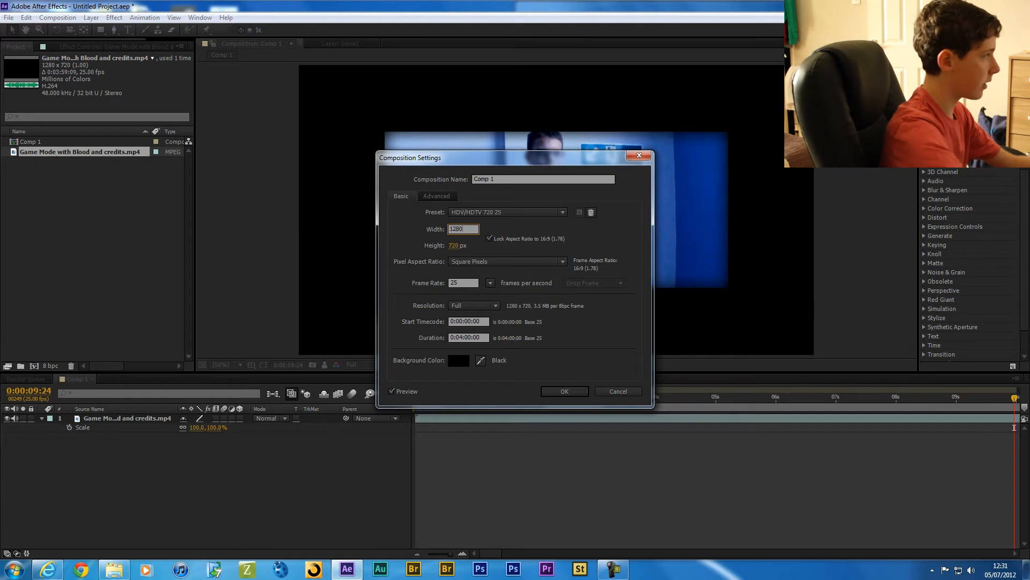
left_click(471, 282)
left_click(562, 394)
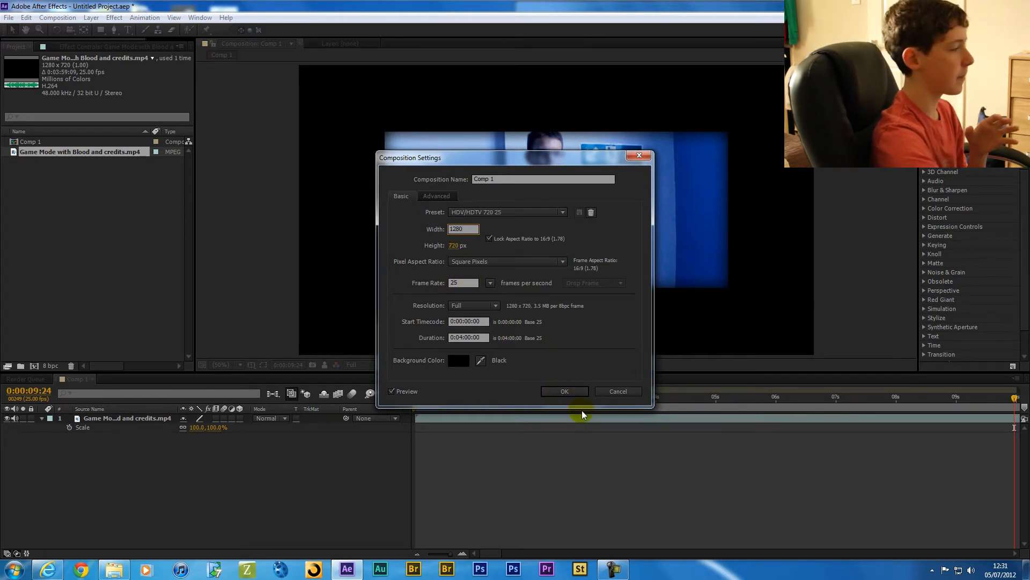
left_click(565, 392)
left_click(289, 466)
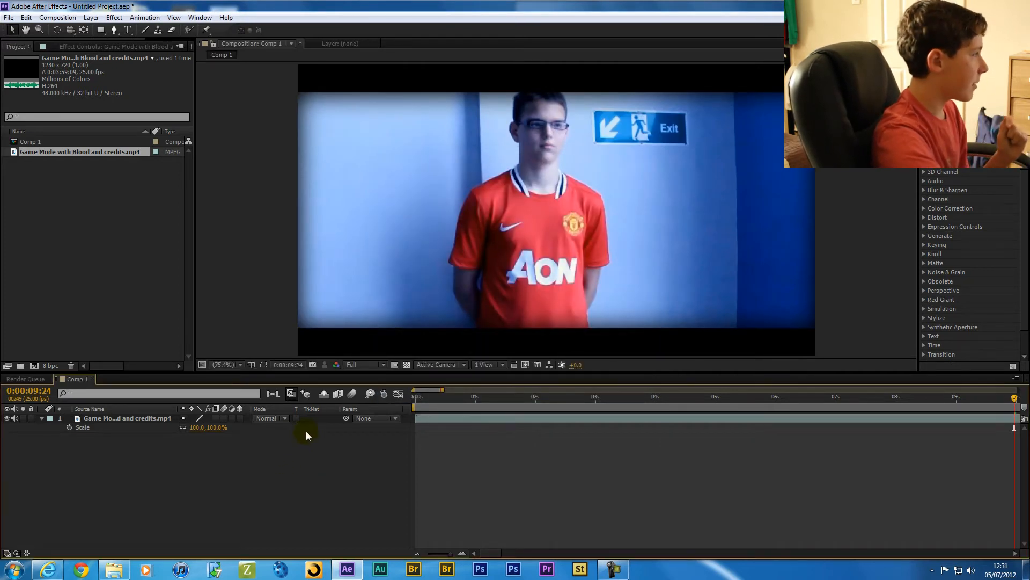
Step: Preview the footage at 0:00:03:02 and advance frame by frame to 0:00:03:04 in a magnified timeline
left_click(536, 401)
left_click_drag(536, 403, 600, 403)
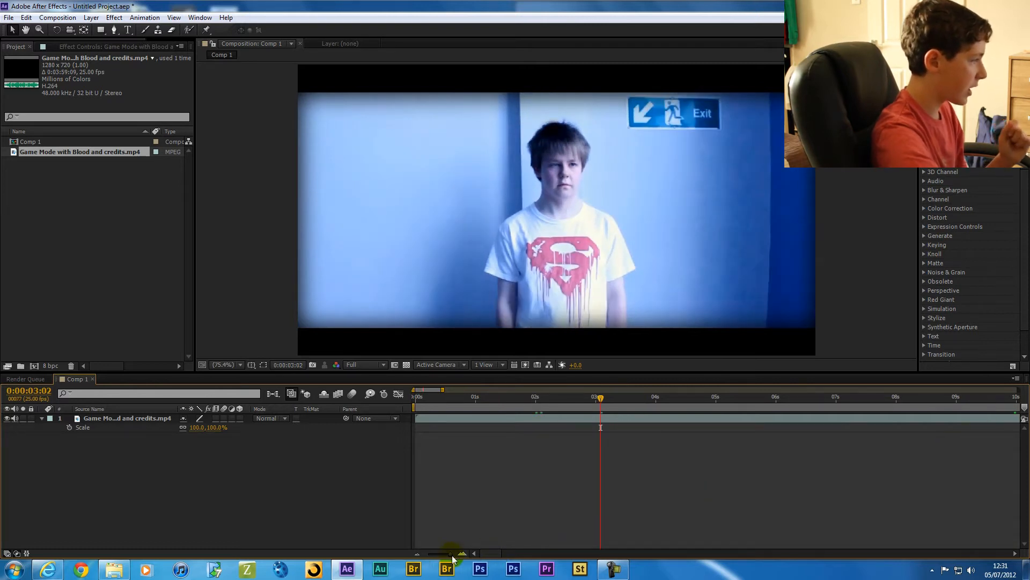
mouse_move(448, 555)
left_mouse_down()
mouse_move(414, 552)
mouse_move(460, 560)
left_mouse_up()
key("Page_Down")
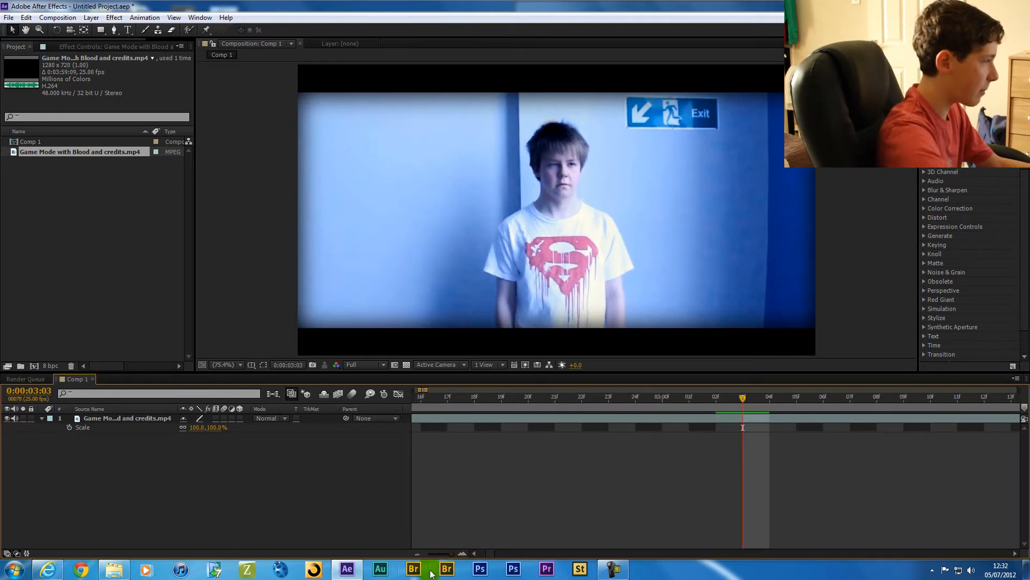
key("Page_Down")
key("Page_Up")
key("Page_Up")
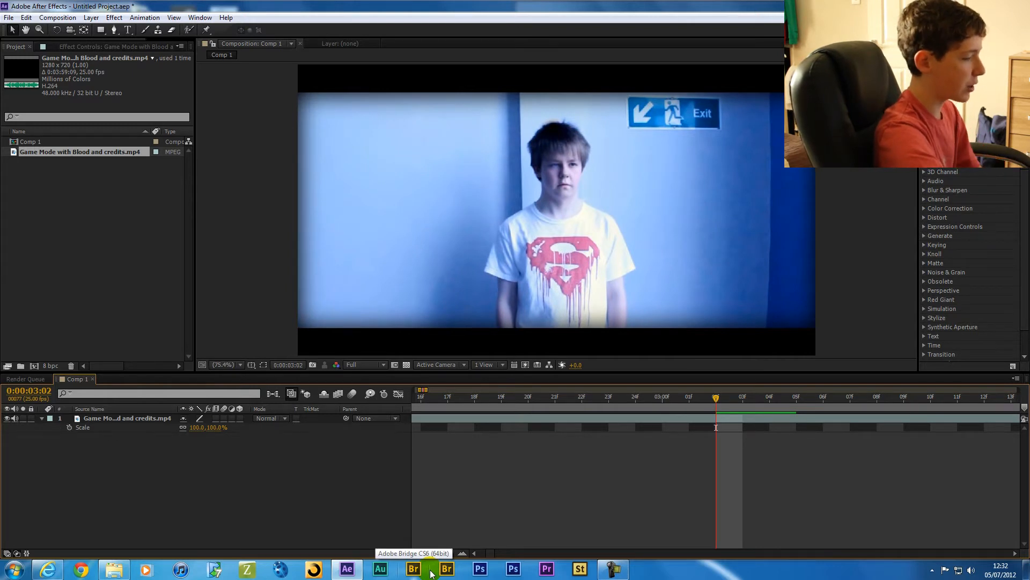
key("Page_Down")
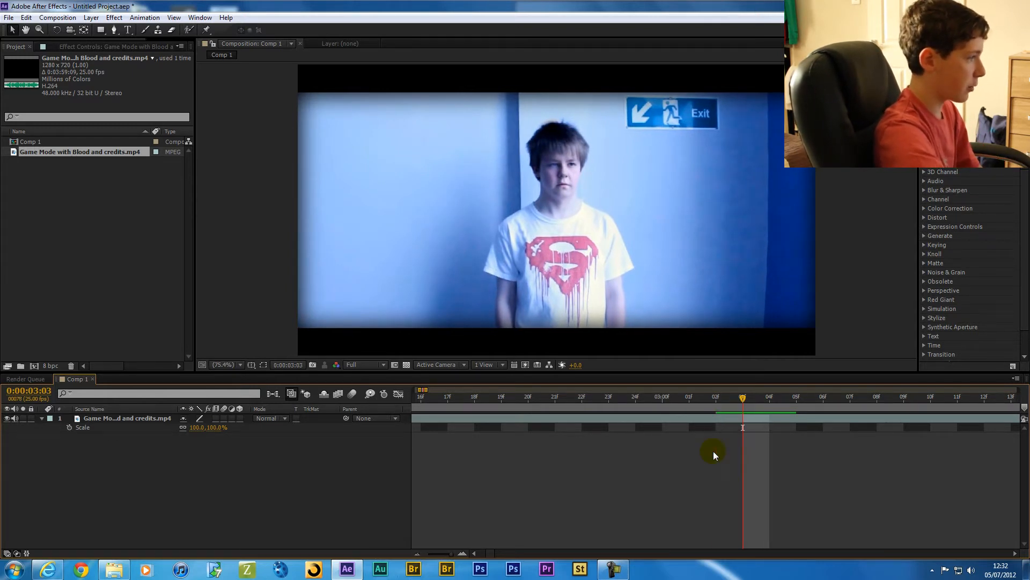
key("Page_Down")
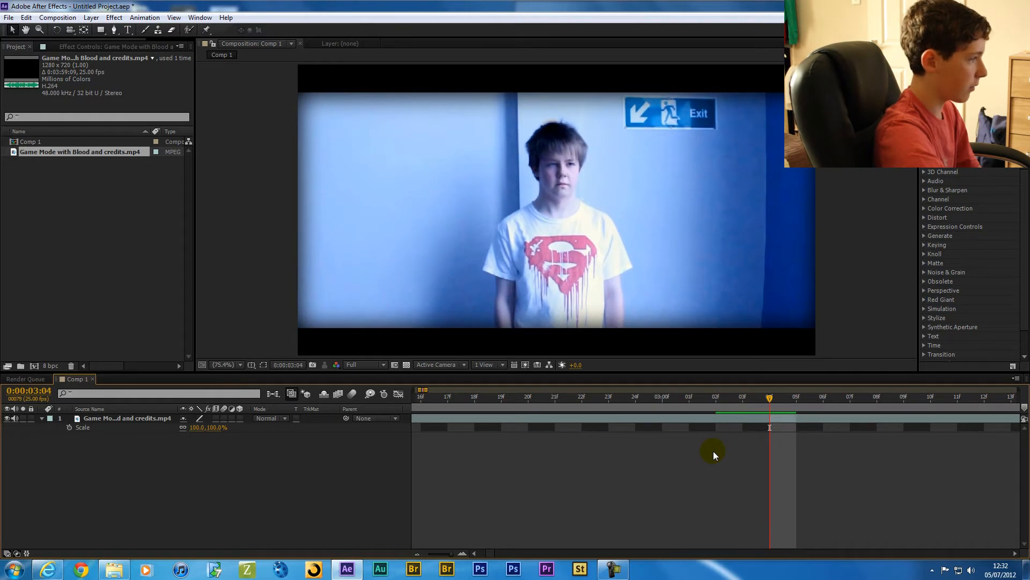
Step: Step back through the frames to 0:00:03:00 and scrub forward again to 0:00:03:03
key("Page_Up")
key("Page_Up")
key("Page_Up")
key("Page_Up")
key("Page_Up")
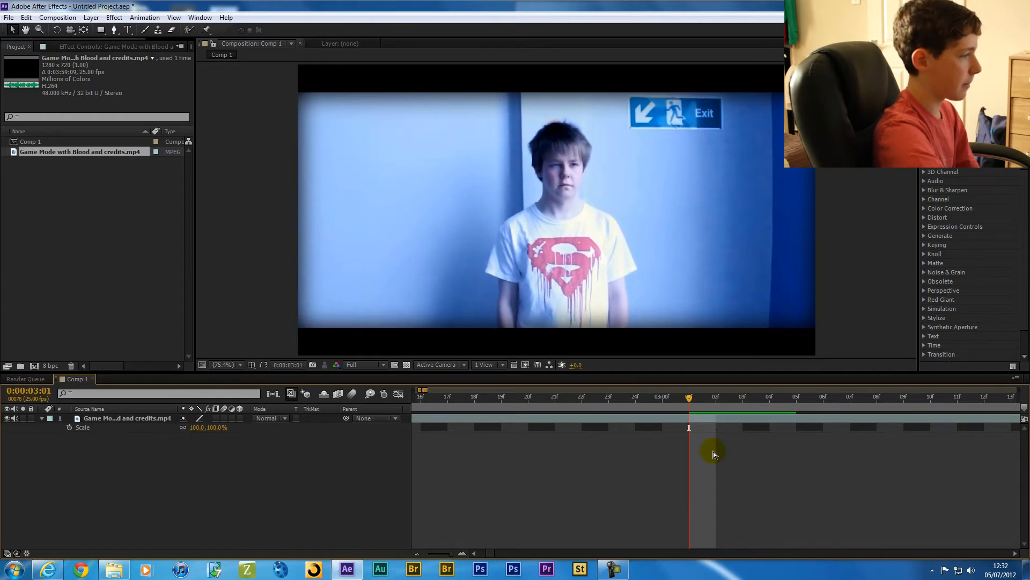
left_click_drag(635, 399, 661, 398)
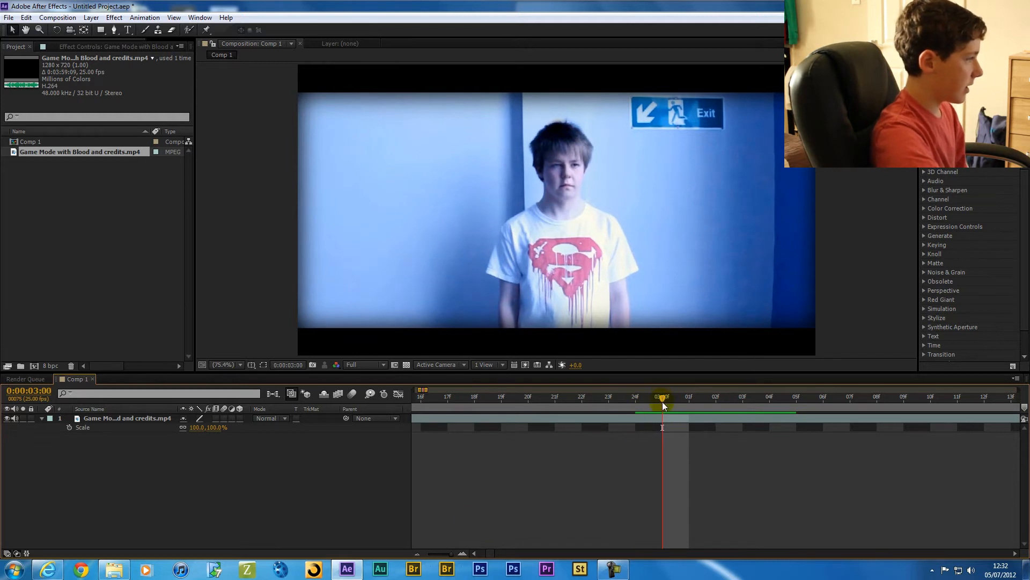
left_click_drag(660, 401, 743, 400)
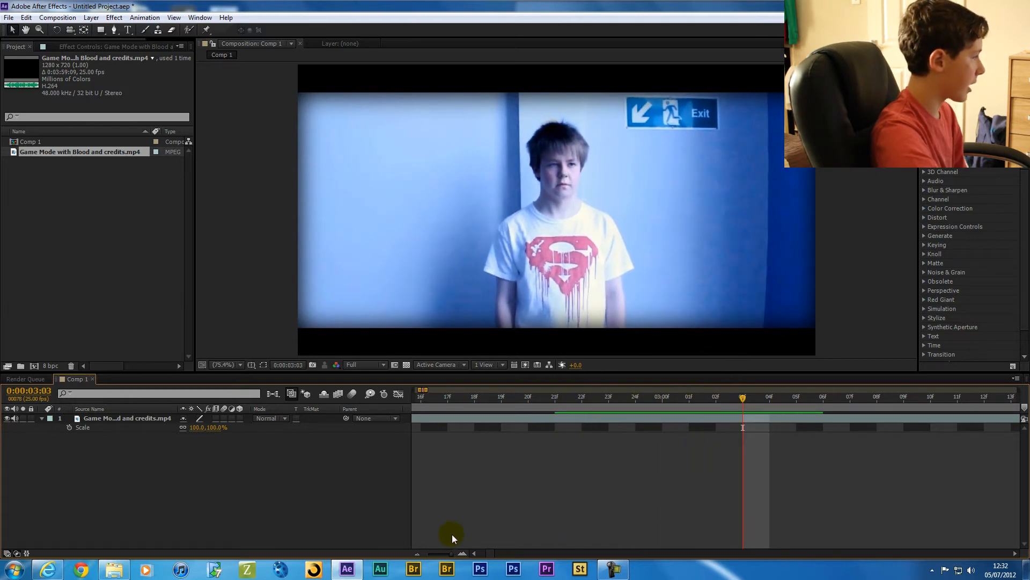
Step: Hide the video layer's Scale property in the timeline and deselect the layer
left_click(292, 471)
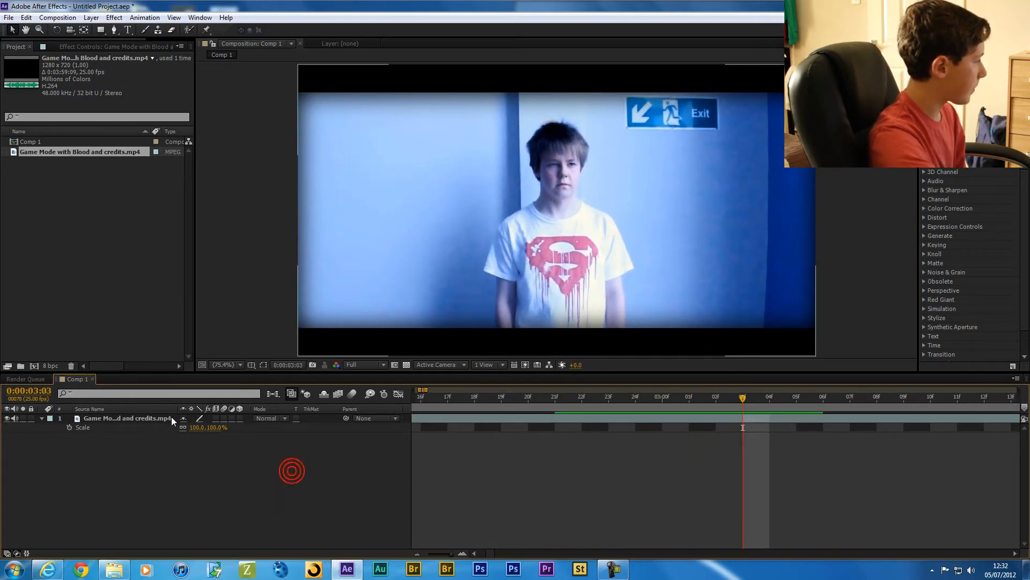
left_click(111, 416)
key("s")
left_click(107, 463)
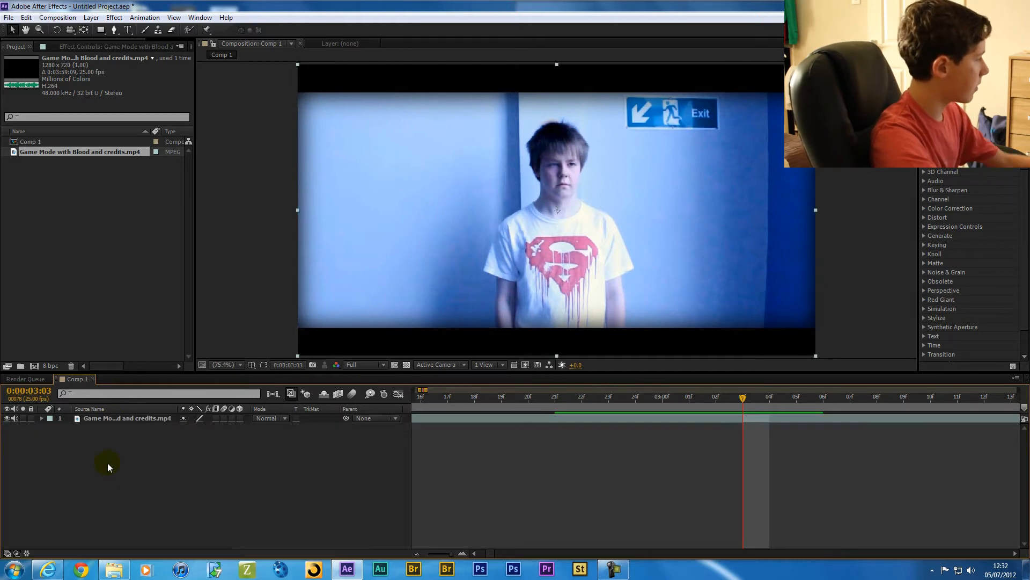
Step: Show a longer span of the timeline and scrub the footage from 0:00:03:00 to 0:00:27:19
left_click(660, 401)
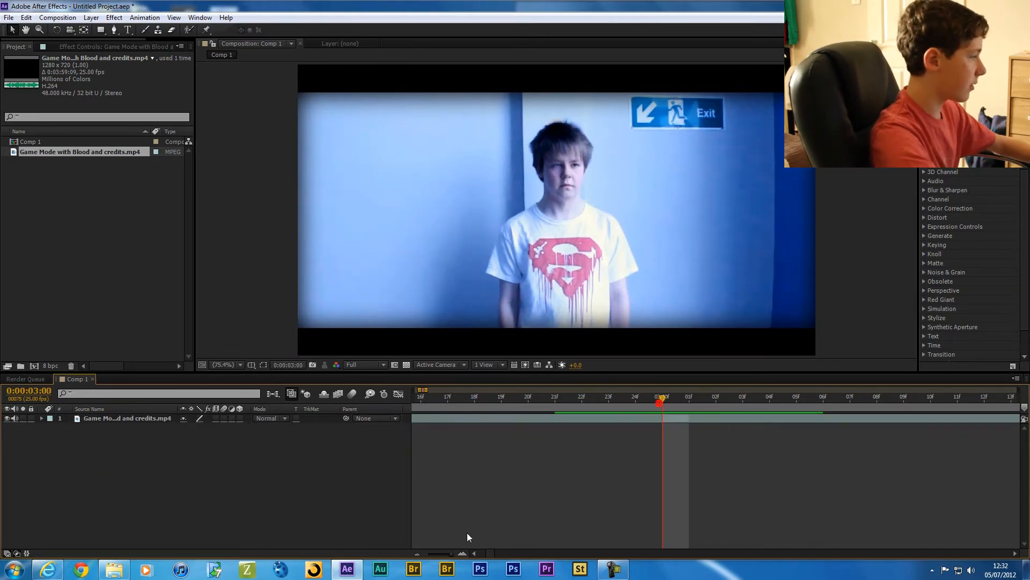
left_click(418, 554)
left_click(419, 554)
left_click(37, 217)
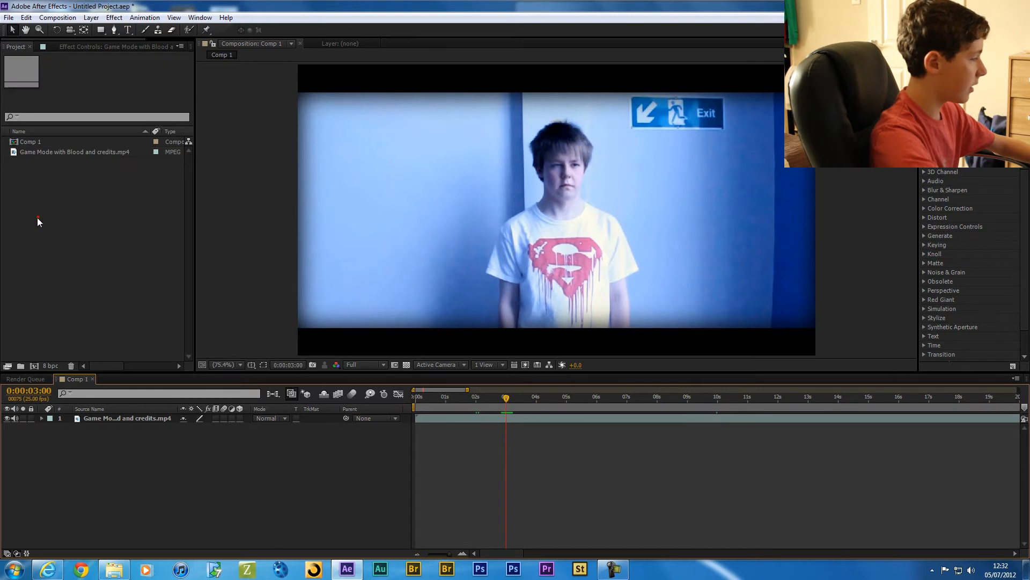
left_click(560, 457)
left_click_drag(505, 399, 1011, 406)
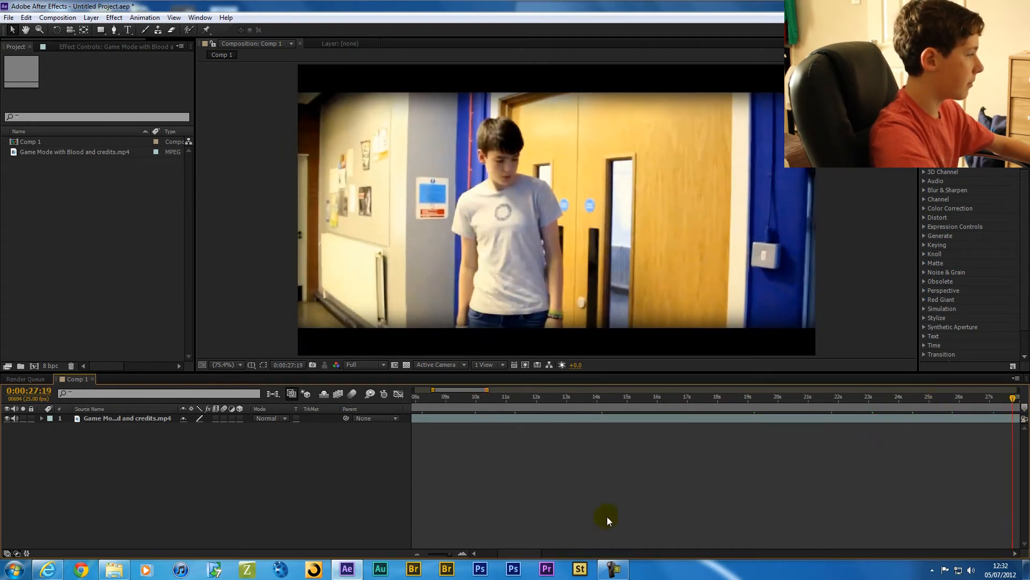
Step: Advance the current time past 0:00:34:13 to the hallway shot at 0:00:38:04
left_click(418, 554)
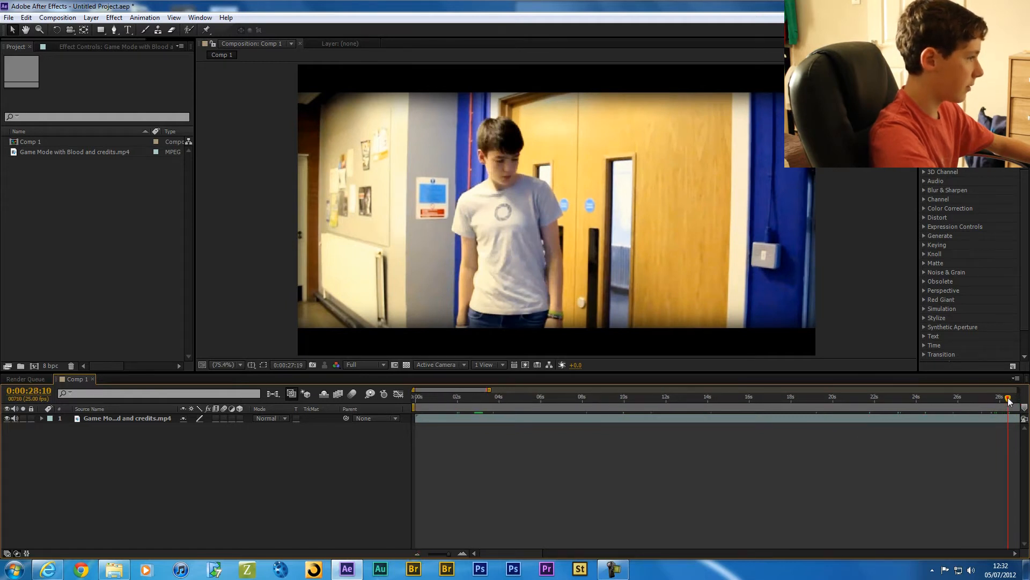
left_click(1015, 554)
left_click(1014, 554)
left_click(1015, 553)
left_click(955, 401)
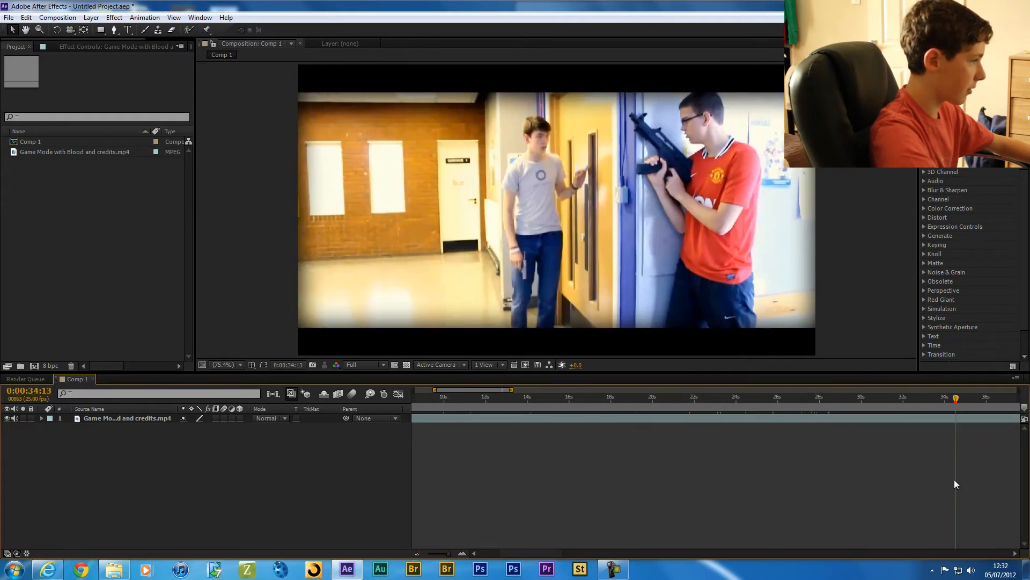
left_click(996, 401)
left_click(1015, 553)
left_click(1014, 553)
left_click(811, 401)
mouse_move(811, 401)
left_mouse_down()
mouse_move(775, 401)
mouse_move(792, 402)
left_mouse_up()
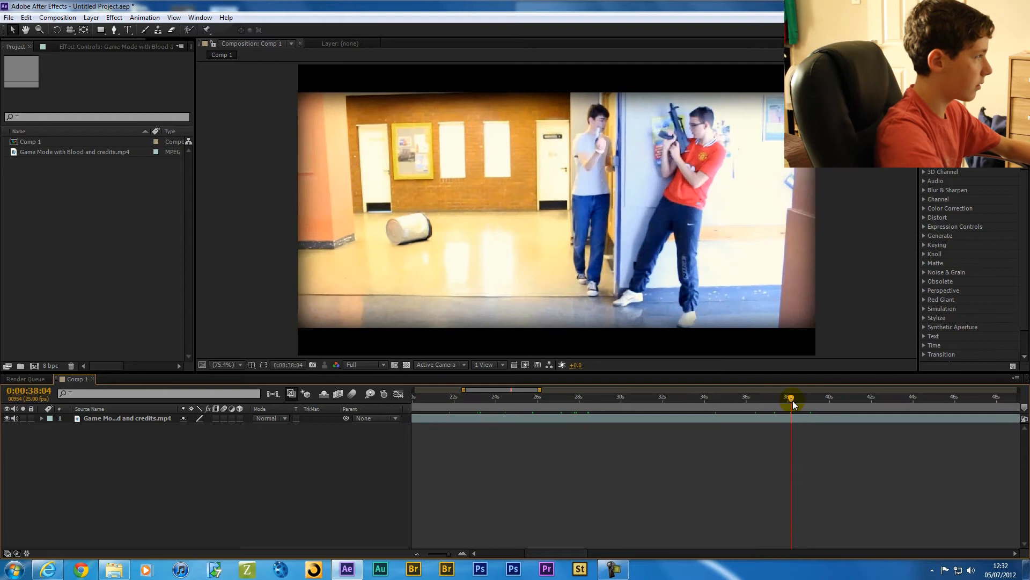
Step: Play the shot briefly and step through its frames to place the current time at 0:00:38:06
key("space")
key("space")
key("Page_Up")
key("Page_Up")
key("Page_Up")
key("Page_Up")
key("Page_Up")
key("Page_Up")
key("Page_Down")
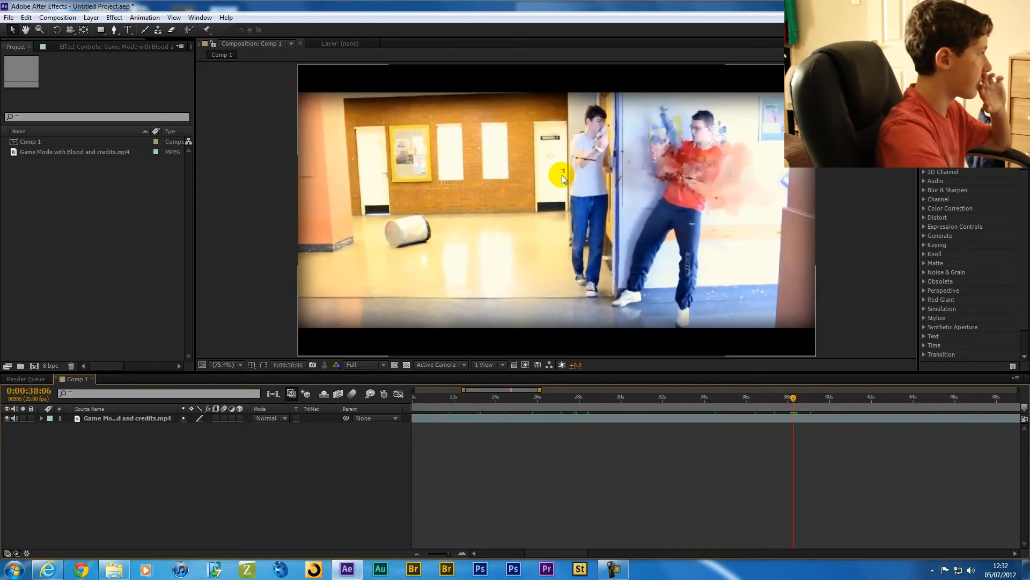
left_click(111, 236)
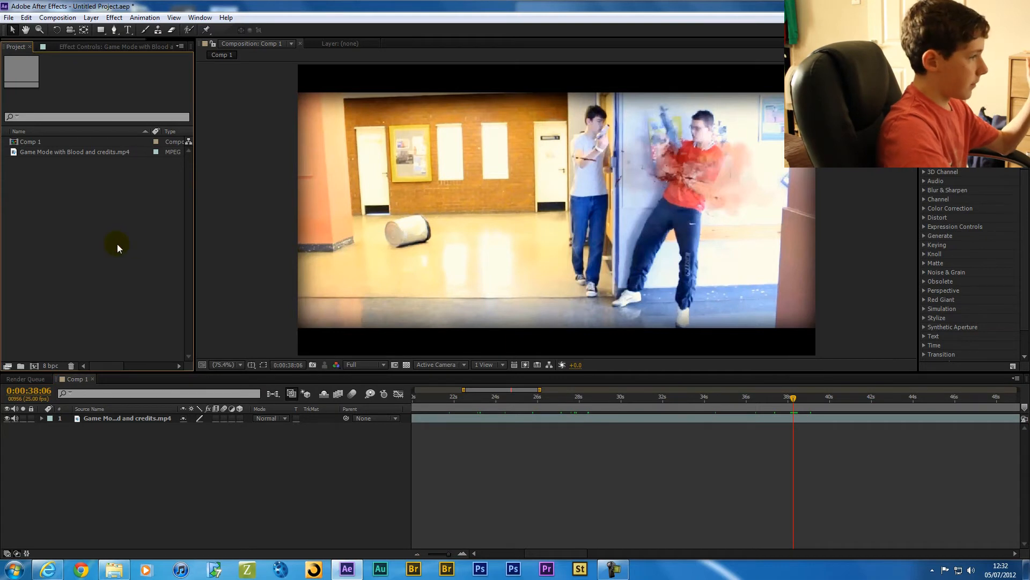
Step: Split the video layer in Comp 1 at 0:00:38:06
left_click(774, 423)
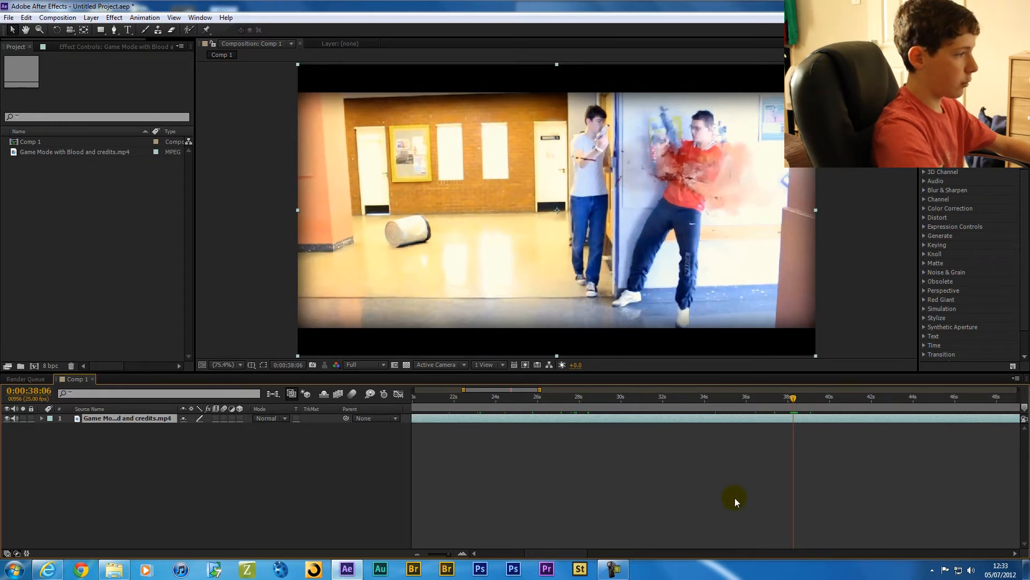
left_click(752, 452)
left_click(772, 420)
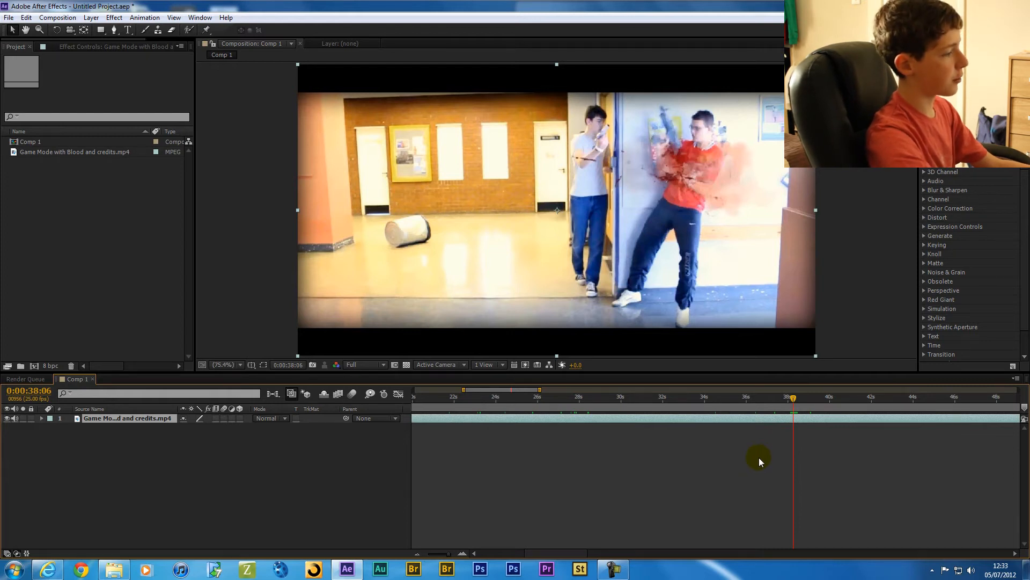
key("ctrl+shift+d")
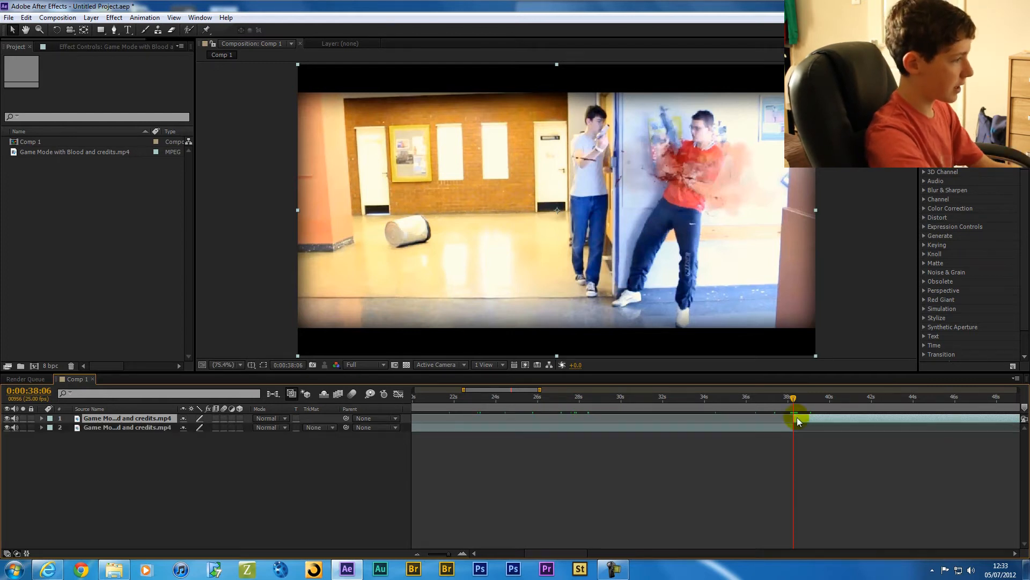
Step: Undo the split of the video layer in Comp 1
left_click_drag(796, 418, 813, 419)
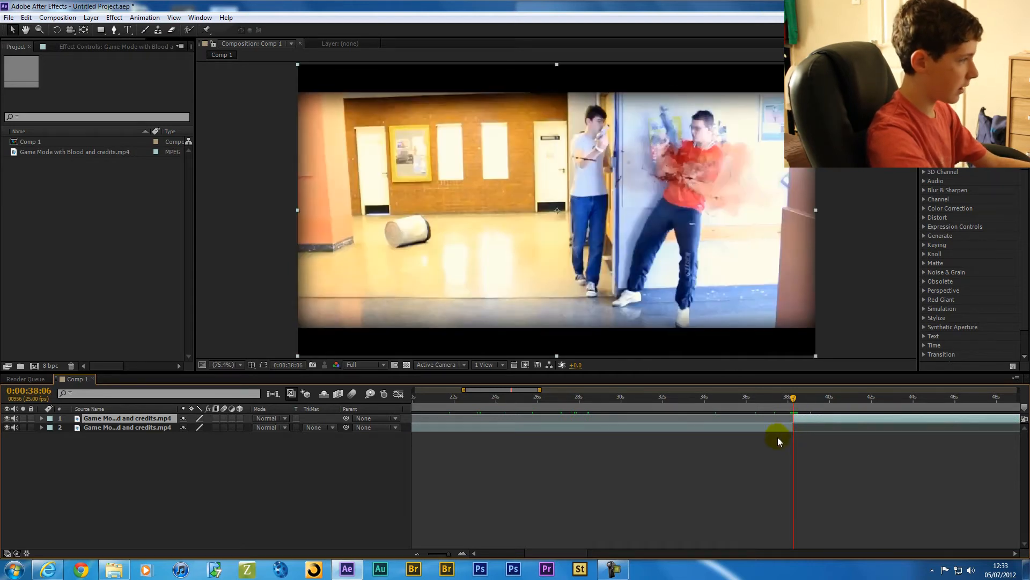
key("ctrl+z")
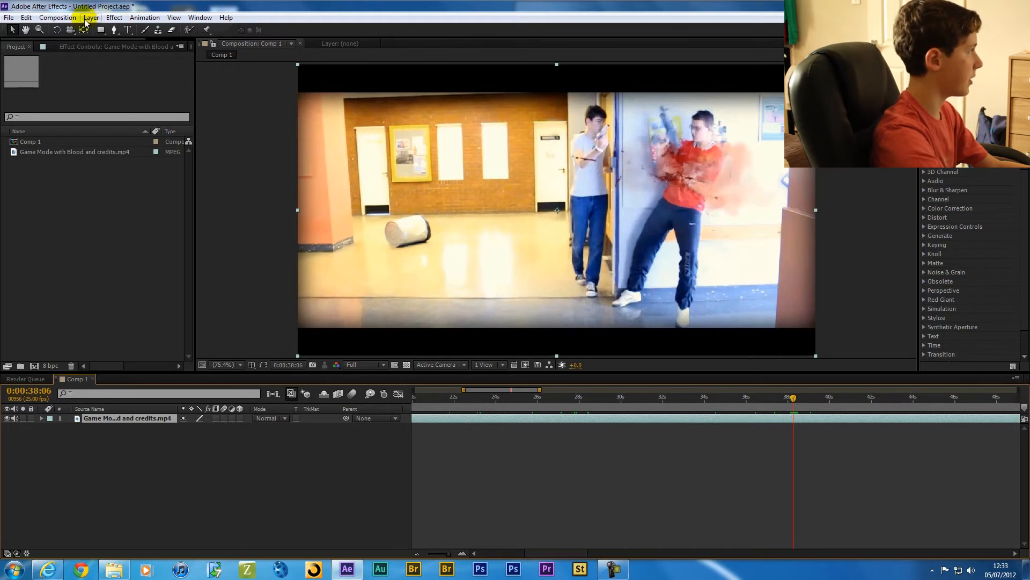
Step: Create a black solid named Black Solid 1 at the 1280 x 720 composition size
left_click(114, 18)
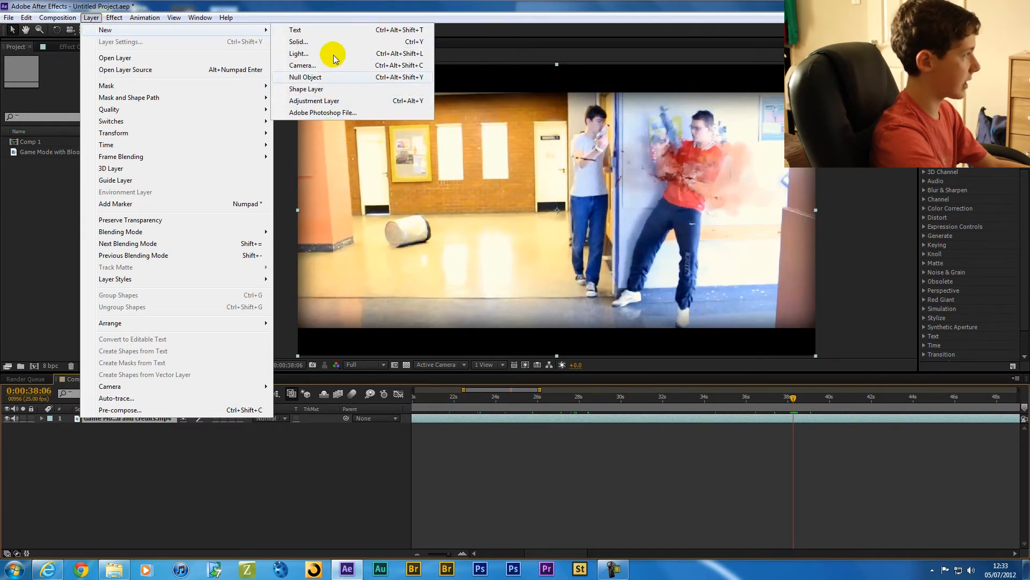
left_click(306, 43)
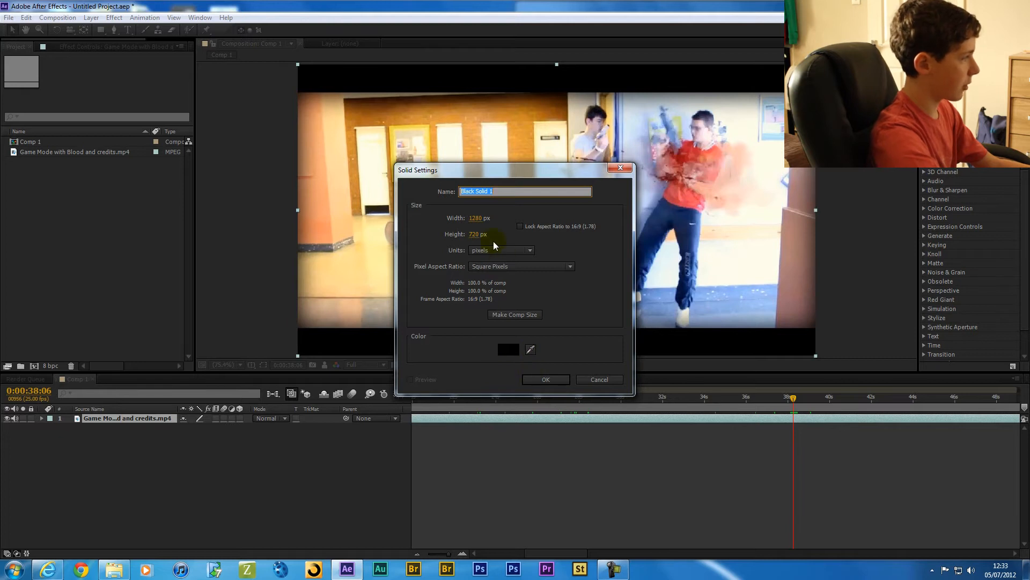
left_click(507, 314)
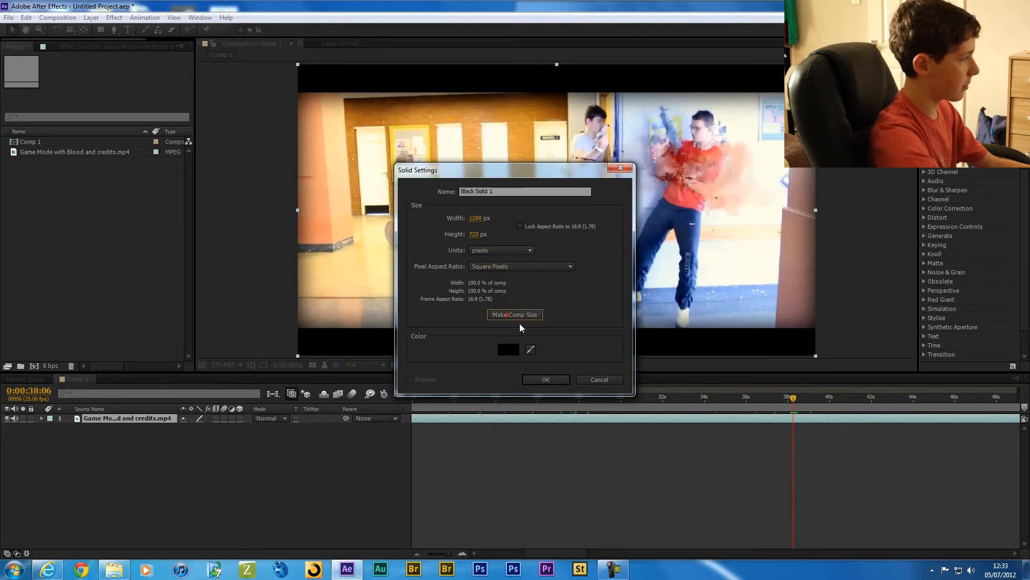
left_click(546, 380)
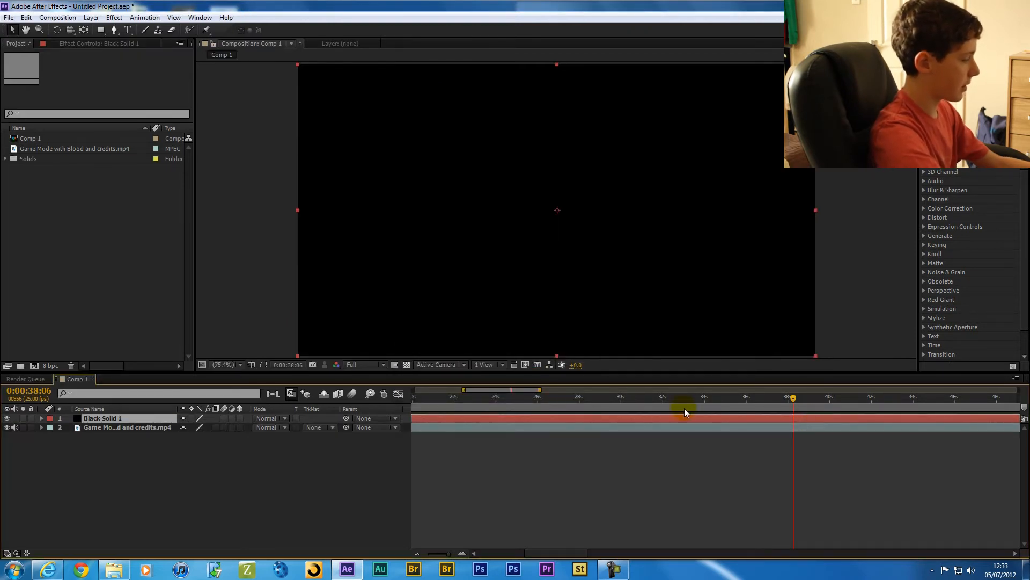
Step: Scale Black Solid 1 to 38% and move it over the two people in the hallway shot
key("s")
left_click_drag(191, 427, 177, 449)
left_click_drag(617, 233, 690, 201)
left_click(667, 368)
left_click(747, 429)
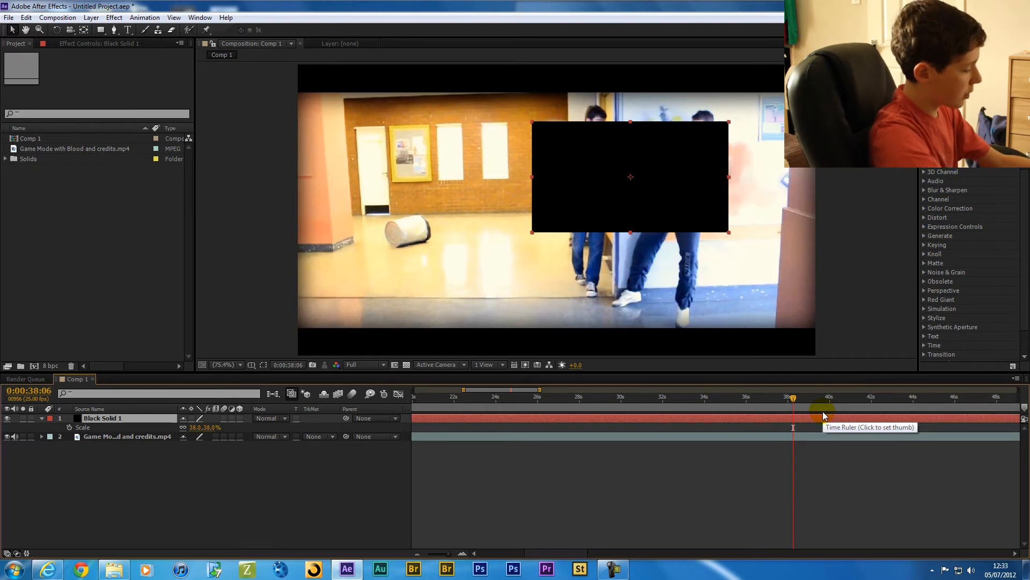
Step: Split Black Solid 1 at 0:00:38:06 and delete the part before that time
key("ctrl+shift+d")
left_click(763, 428)
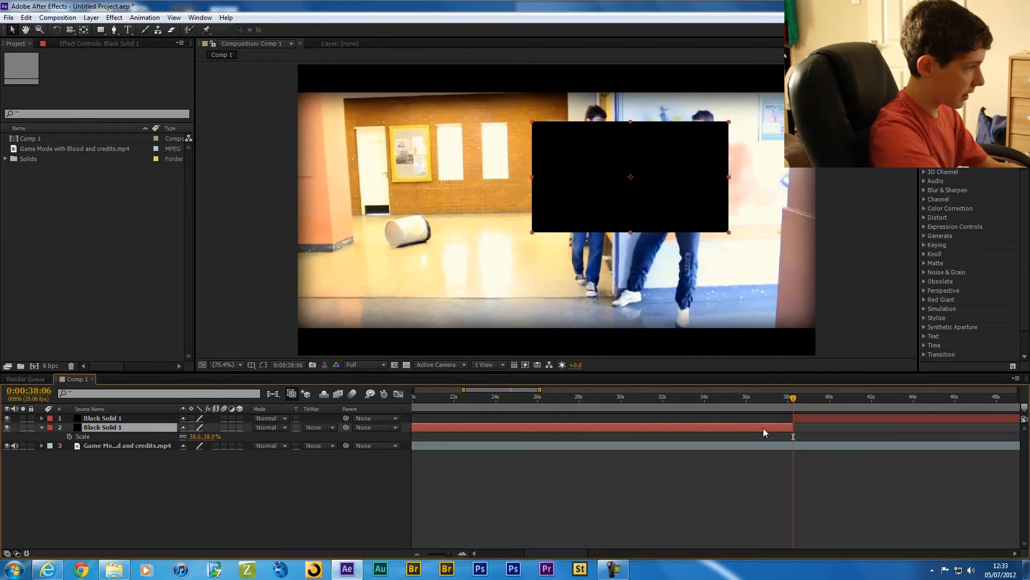
key("Delete")
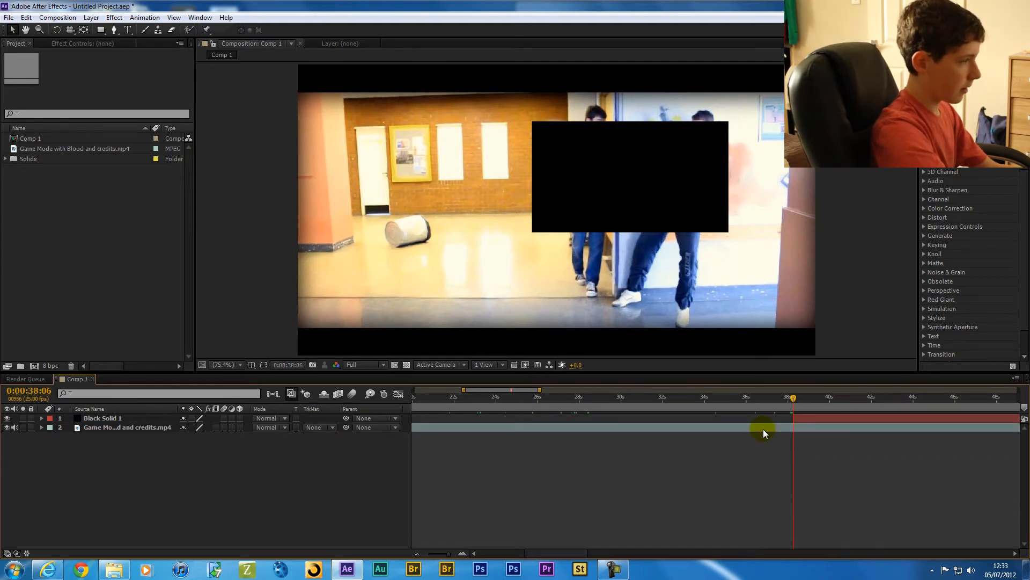
Step: Split Black Solid 1 one frame further on, at 0:00:38:07, and delete the part after it
key("Page_Down")
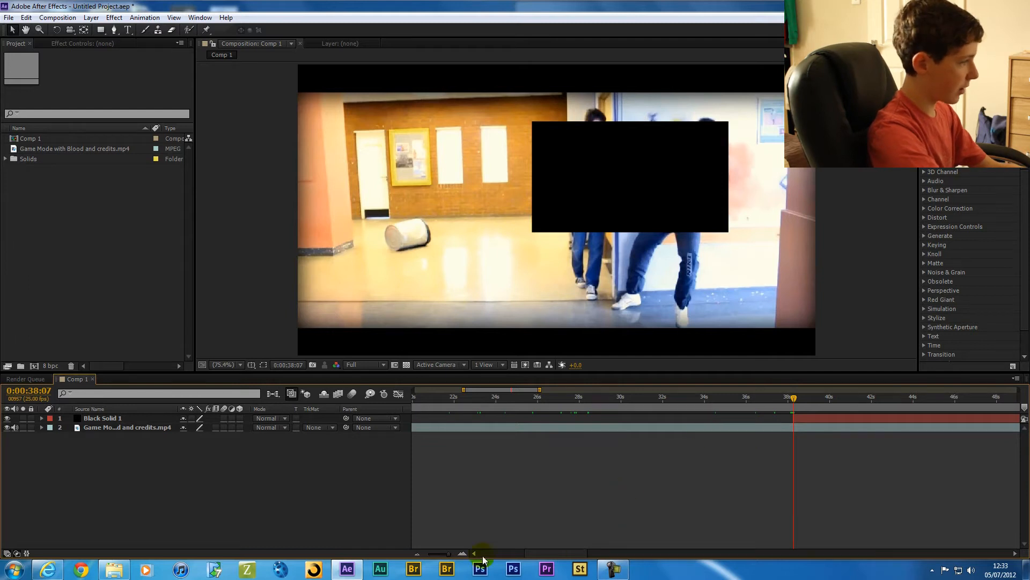
left_click(461, 553)
left_click(462, 553)
left_click(462, 553)
left_click(462, 553)
left_click(462, 553)
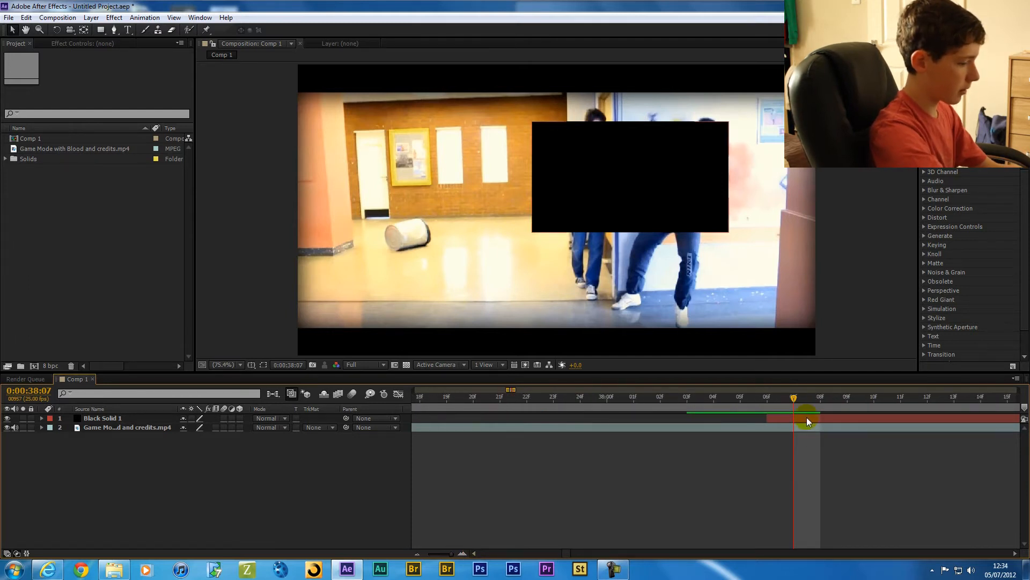
key("Page_Up")
key("Page_Down")
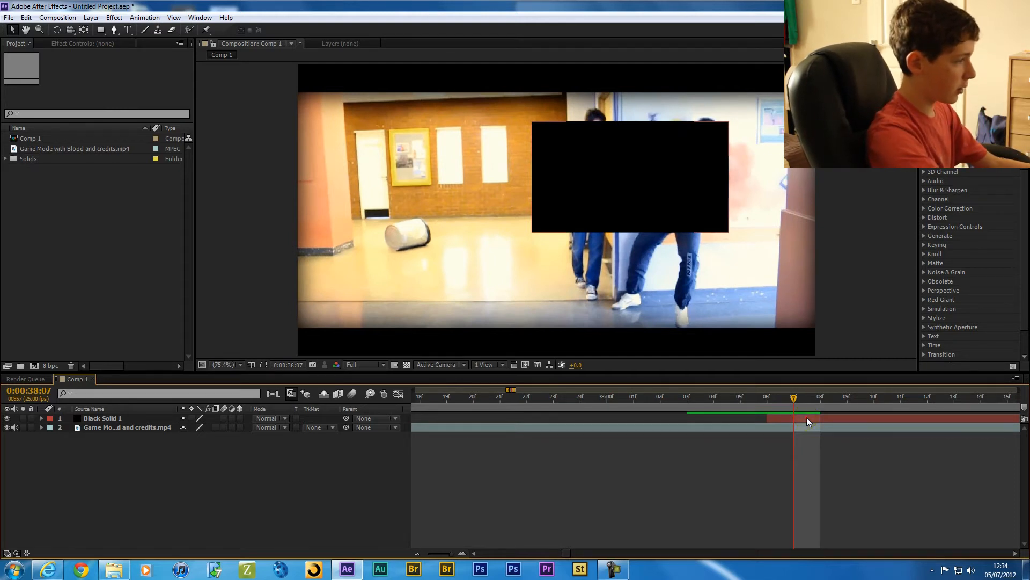
left_click(807, 417)
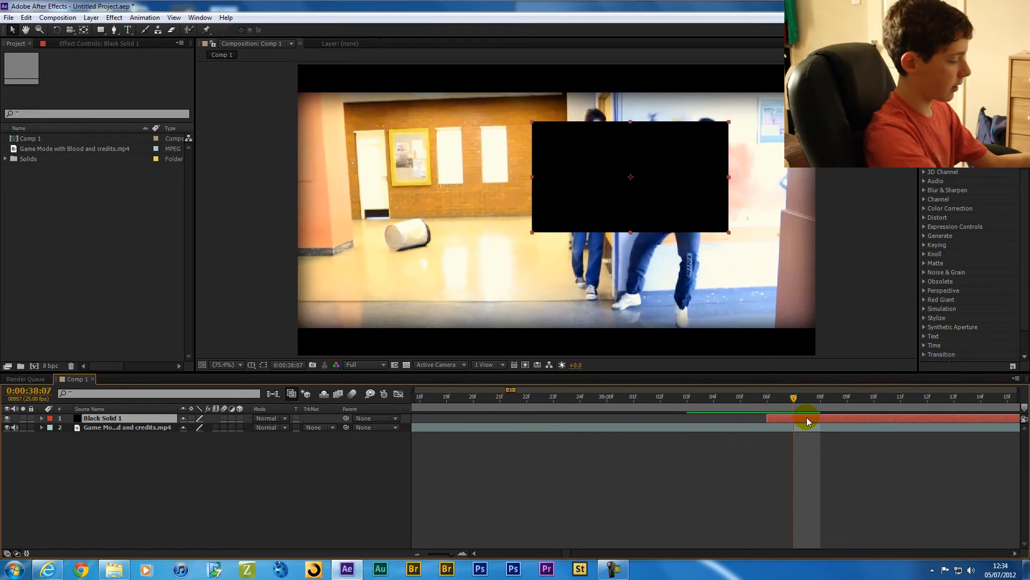
key("ctrl+shift+d")
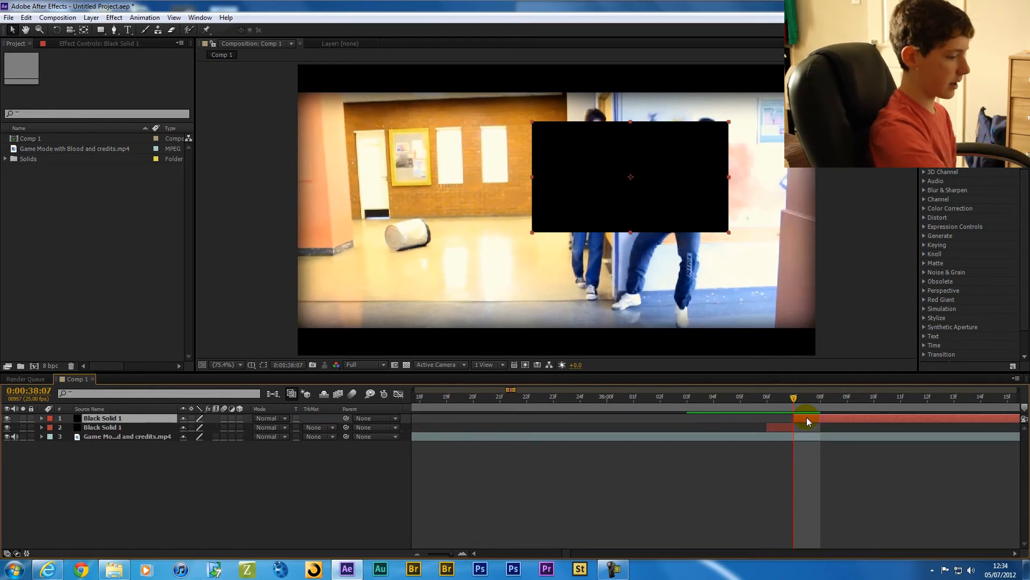
key("Delete")
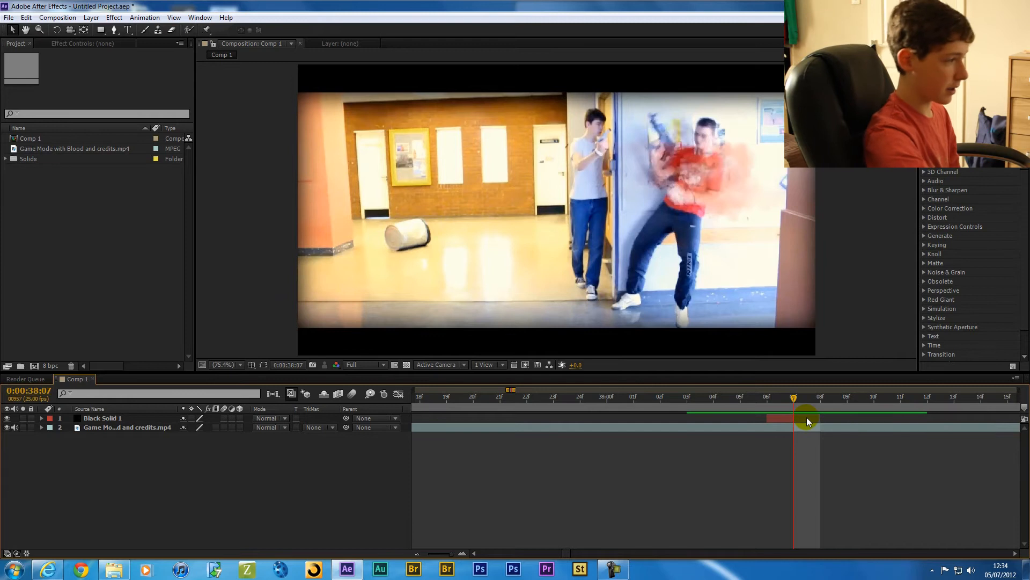
Step: Split the video layer at 0:00:35:06 and delete the part before that time
left_click(417, 554)
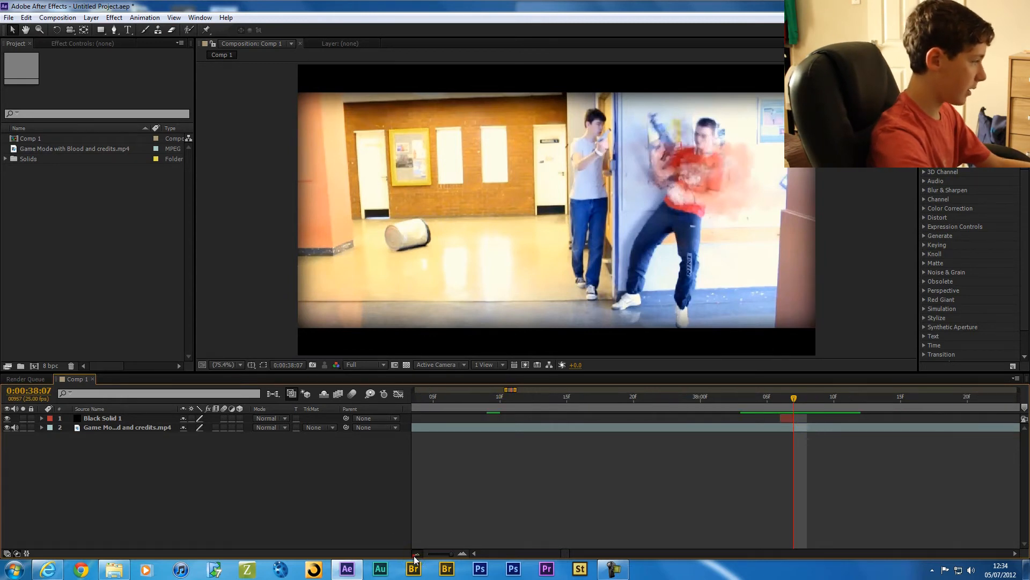
left_click(417, 553)
left_click(481, 398)
left_click_drag(492, 406, 540, 407)
left_click(544, 428)
left_click(543, 424)
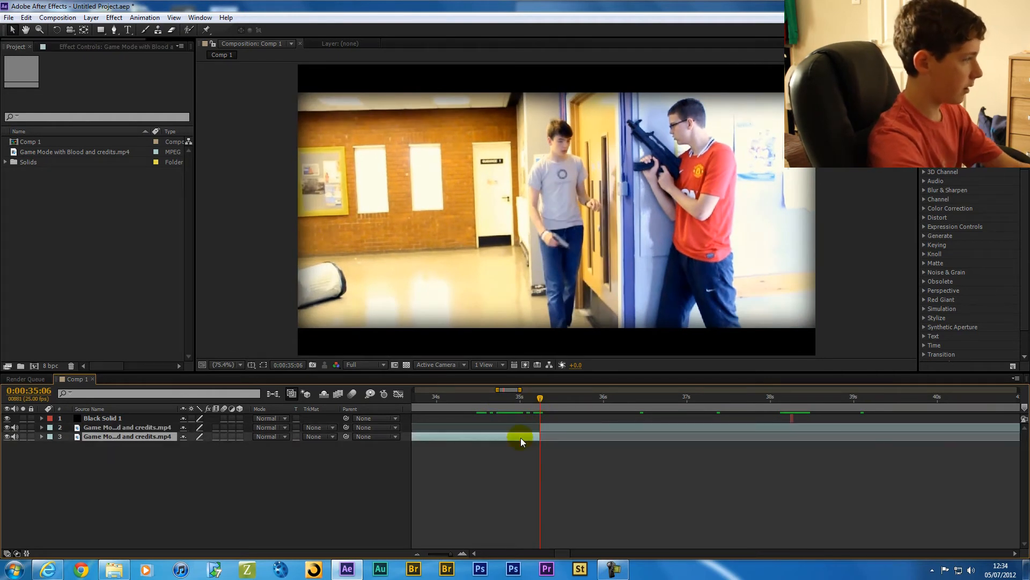
left_click(542, 420)
key("alt+bracketleft")
Step: Split the video layer at 0:00:37:06 and delete the part after that time
left_click_drag(540, 400, 705, 402)
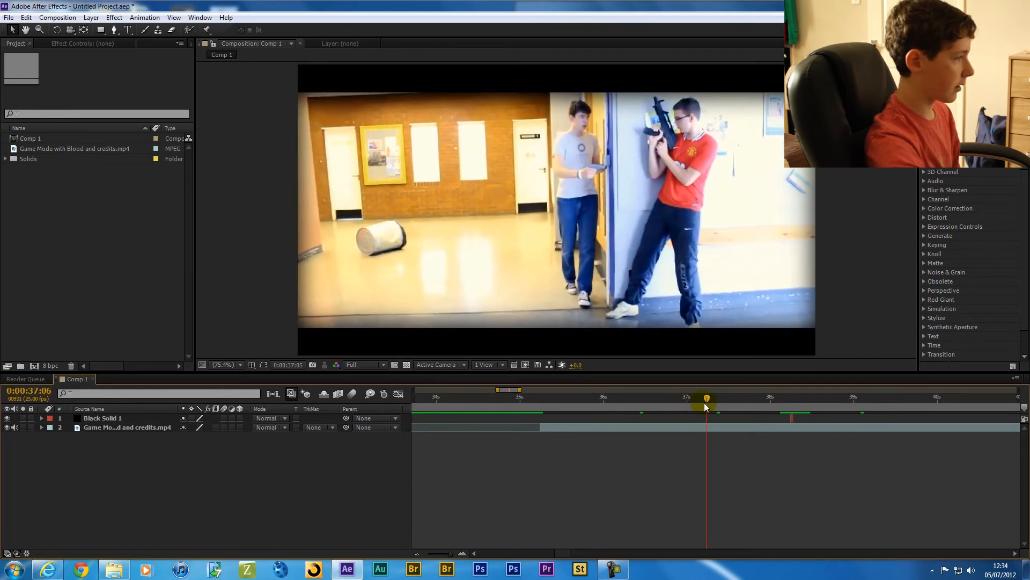
left_click(703, 430)
key("ctrl+shift+d")
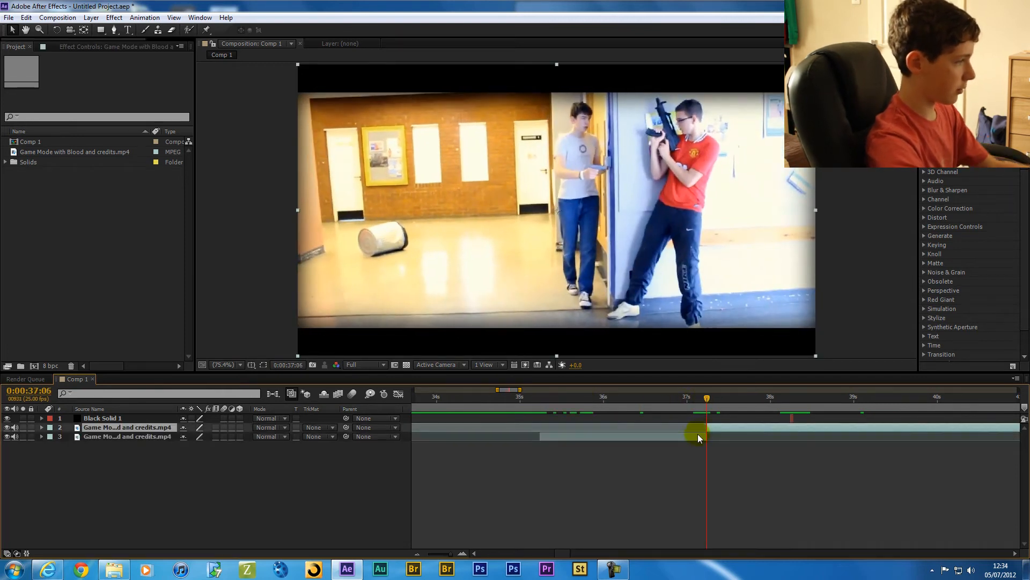
key("Delete")
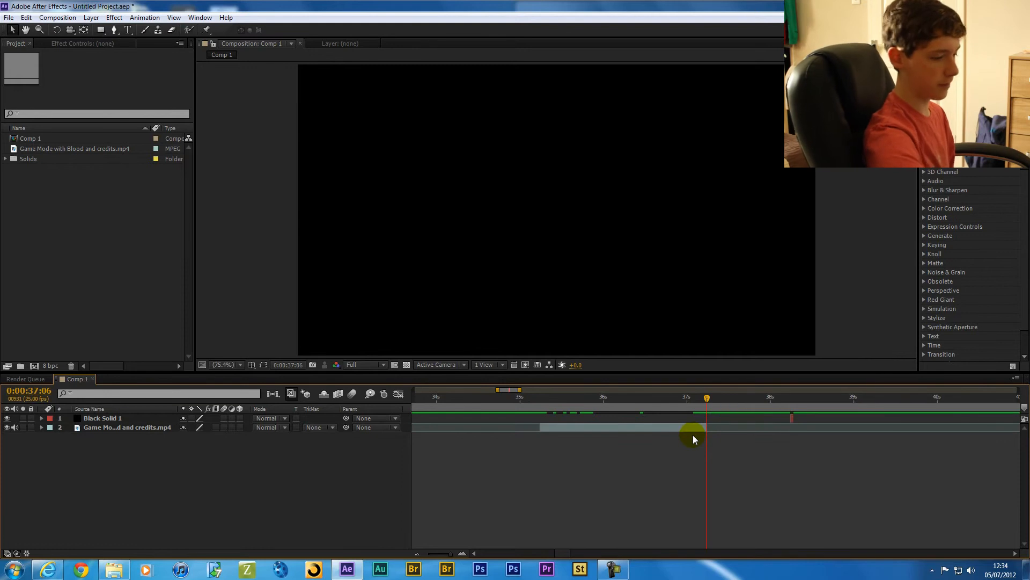
Step: Trim the end of the video layer back to about 0:00:36:01, and again to just after 0:00:35:20
left_click_drag(586, 400, 611, 401)
left_click_drag(708, 426, 612, 427)
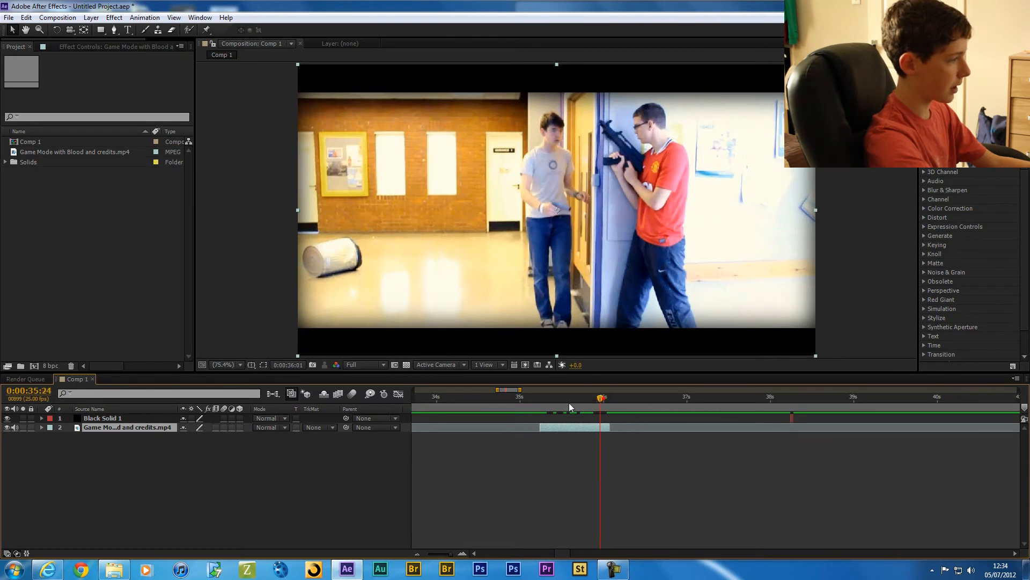
left_click(587, 403)
key("Tab")
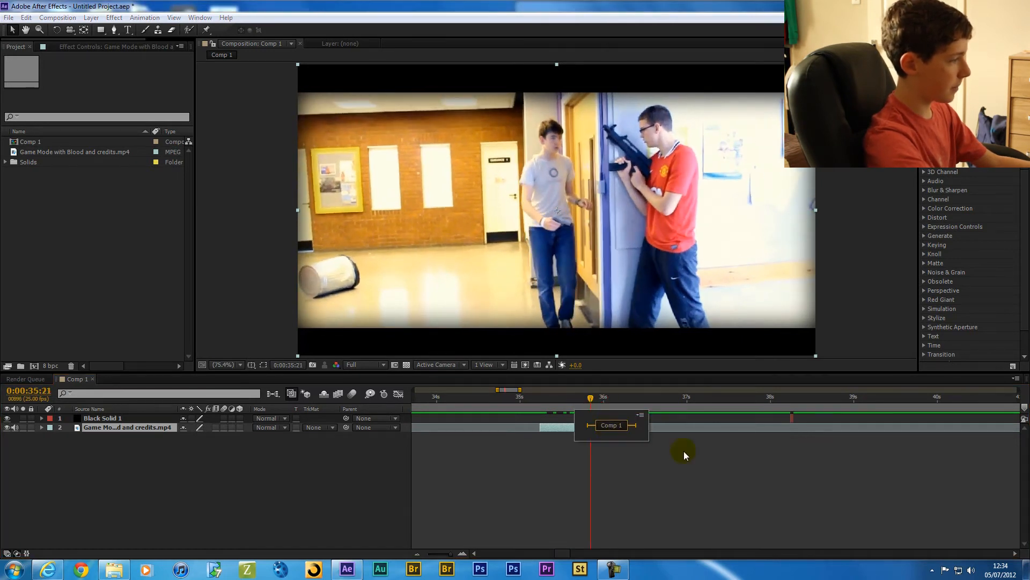
left_click(682, 454)
left_click(611, 425)
mouse_move(648, 430)
left_mouse_down()
mouse_move(556, 428)
mouse_move(613, 433)
left_mouse_up()
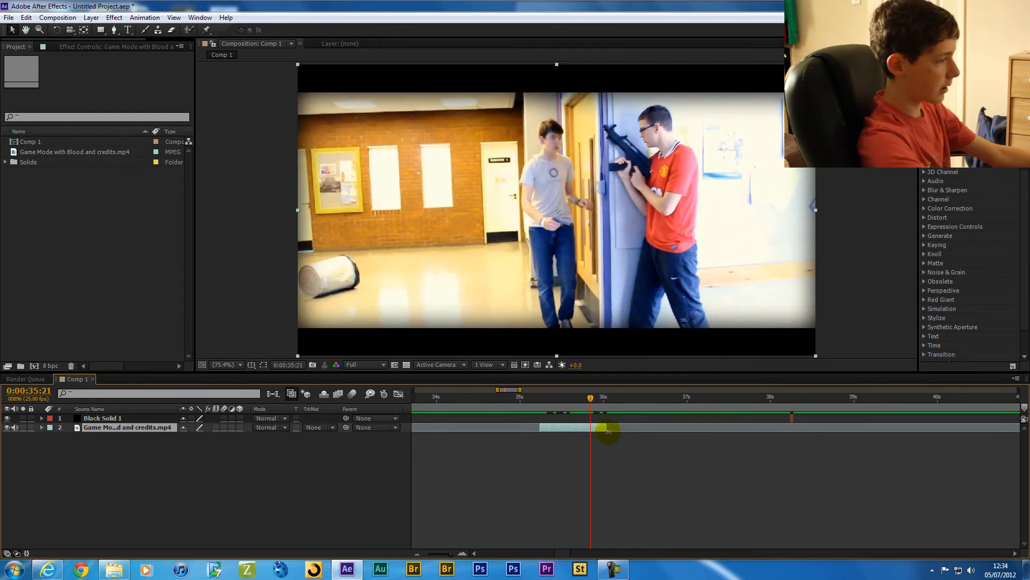
left_click(587, 404)
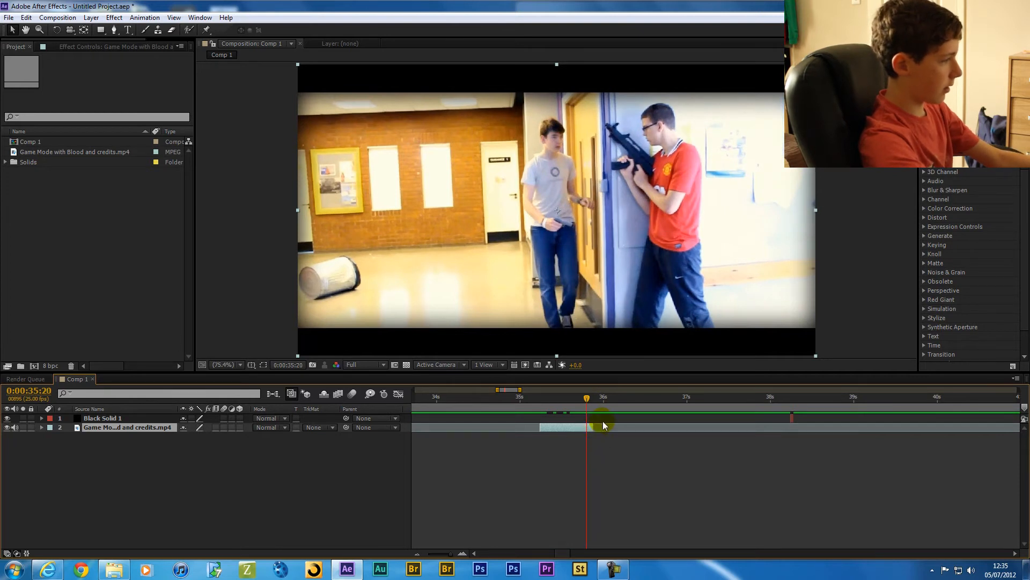
Step: Undo the trims, splits and deletions made on the video layer to restore its full length, and deselect it
key("ctrl+z")
key("ctrl+z")
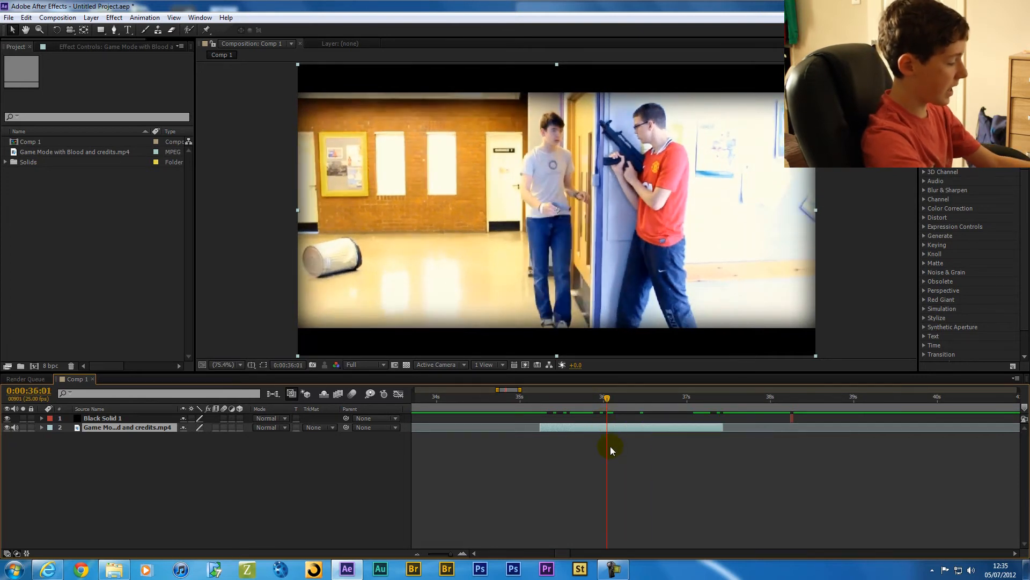
key("ctrl+z")
key("ctrl+z")
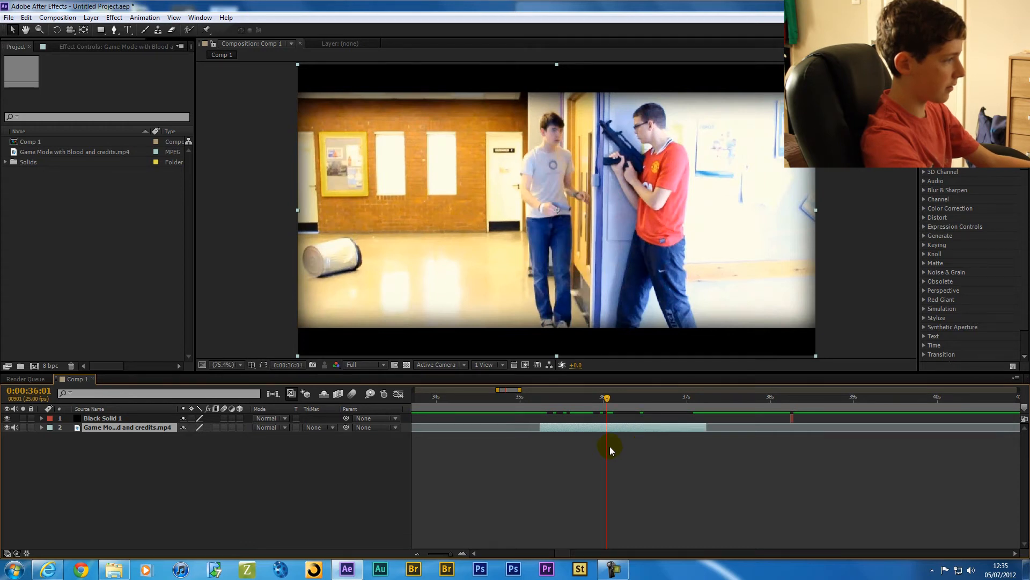
key("ctrl+z")
key("ctrl+z")
key("ctrl+z")
key("ctrl+z")
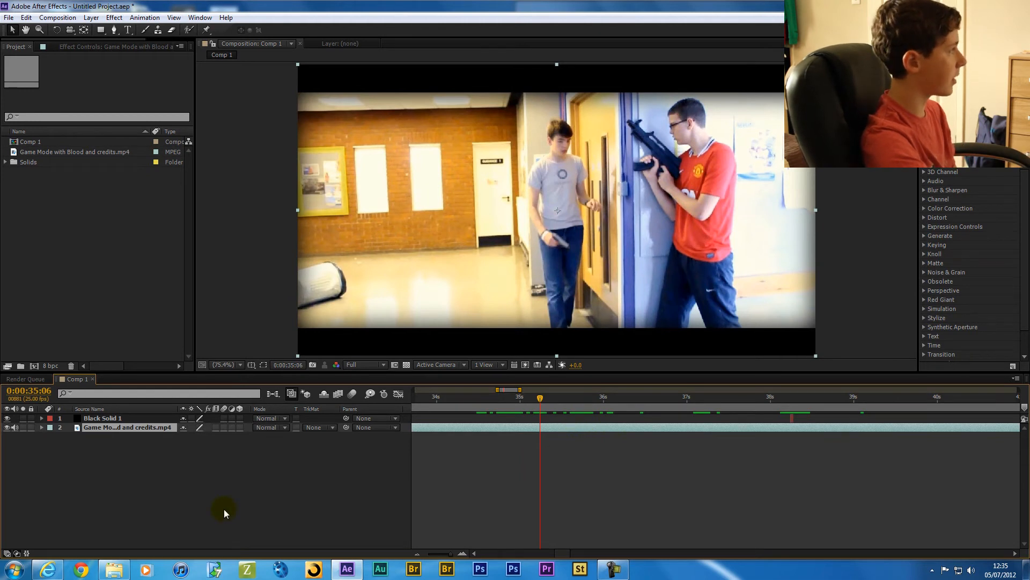
left_click(26, 17)
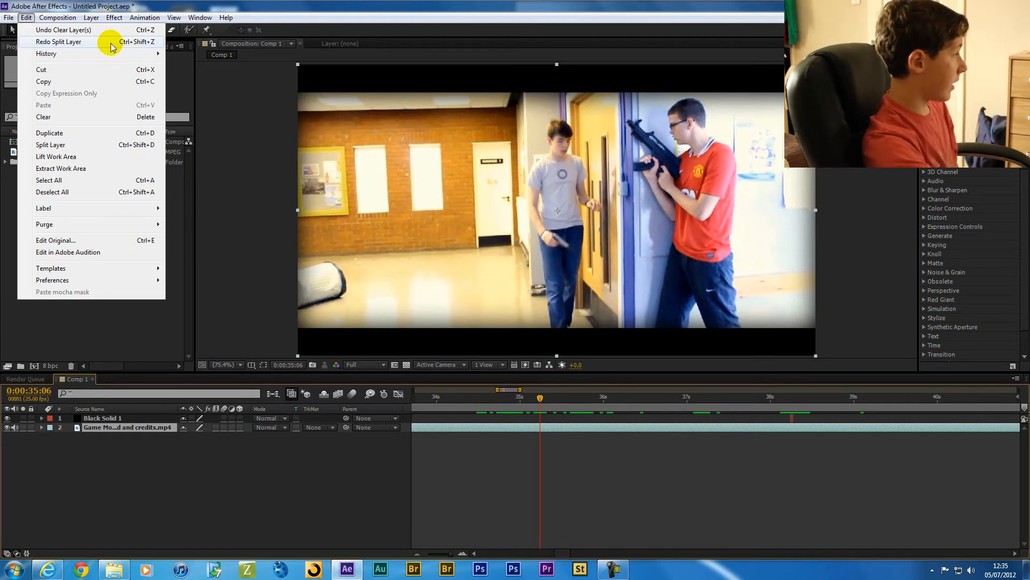
left_click(201, 484)
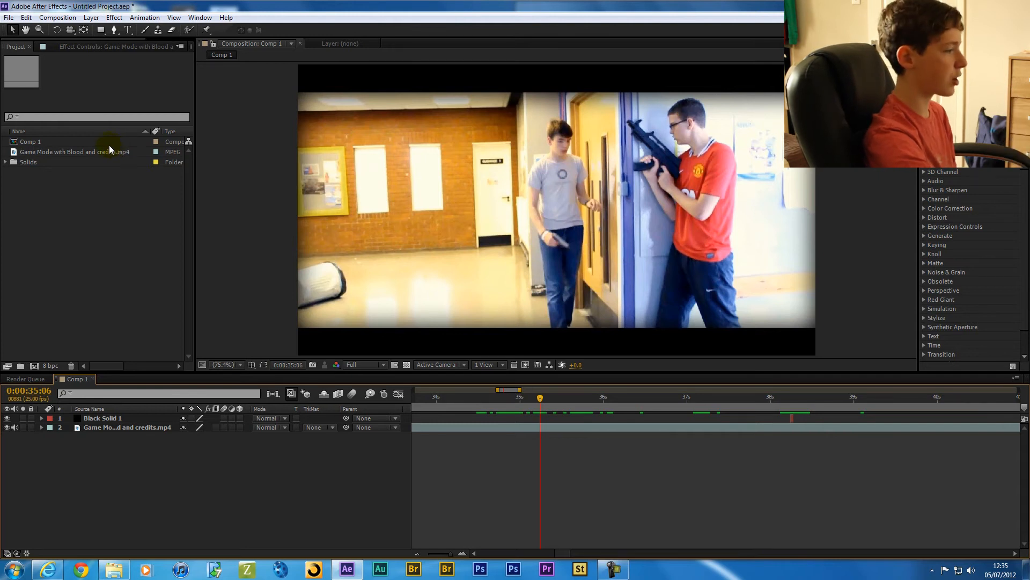
Step: Run the KeyEd Up.jsx script and examine the shortcuts assigned to RAM Preview in the Previewing category
left_click(8, 17)
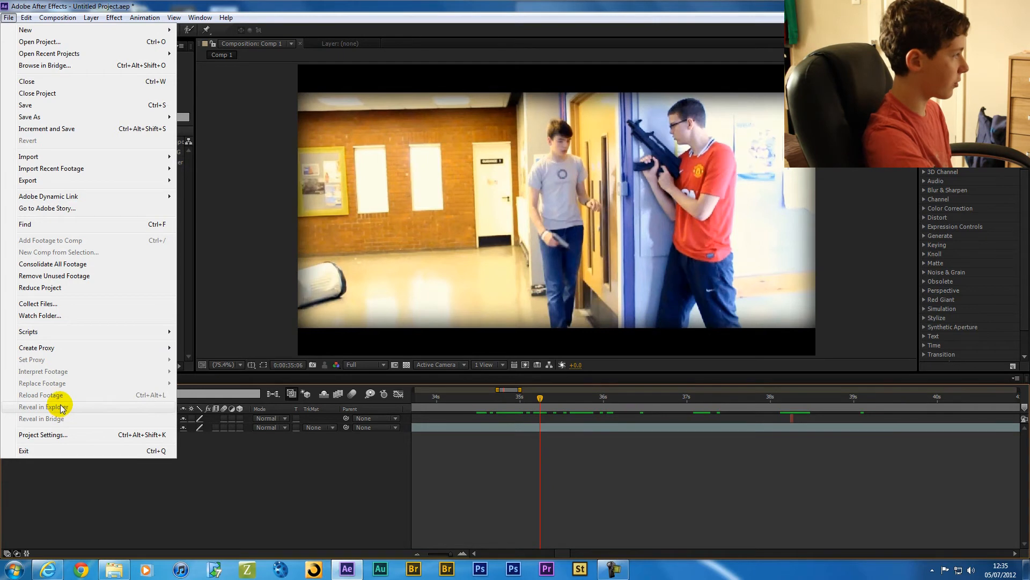
mouse_move(108, 336)
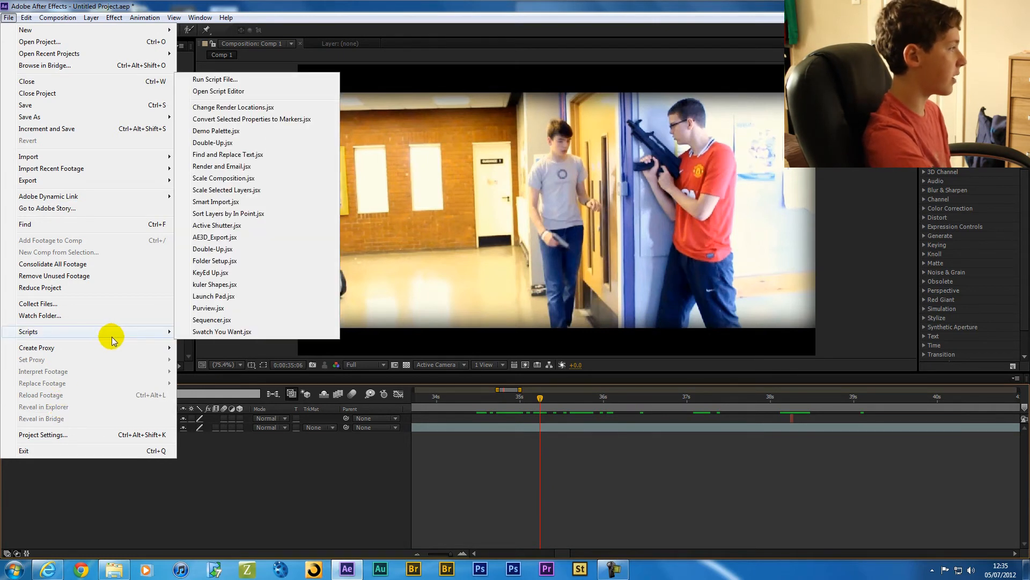
left_click(215, 273)
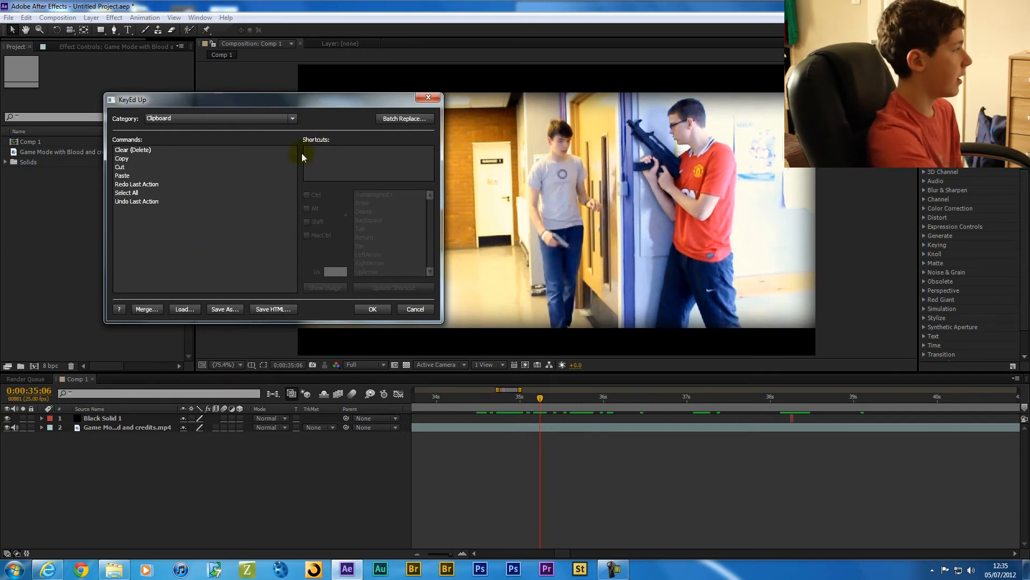
left_click(193, 116)
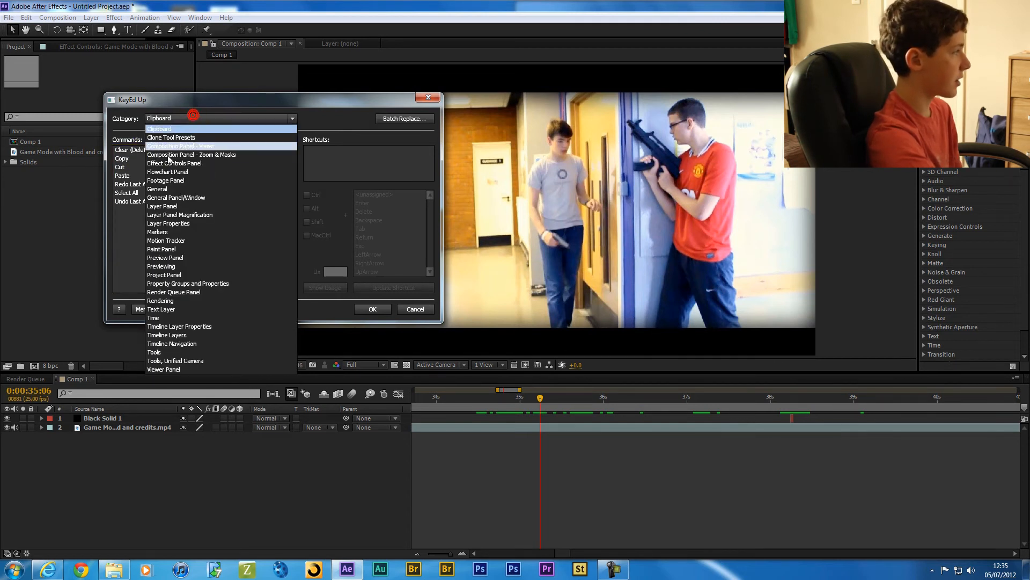
left_click(199, 267)
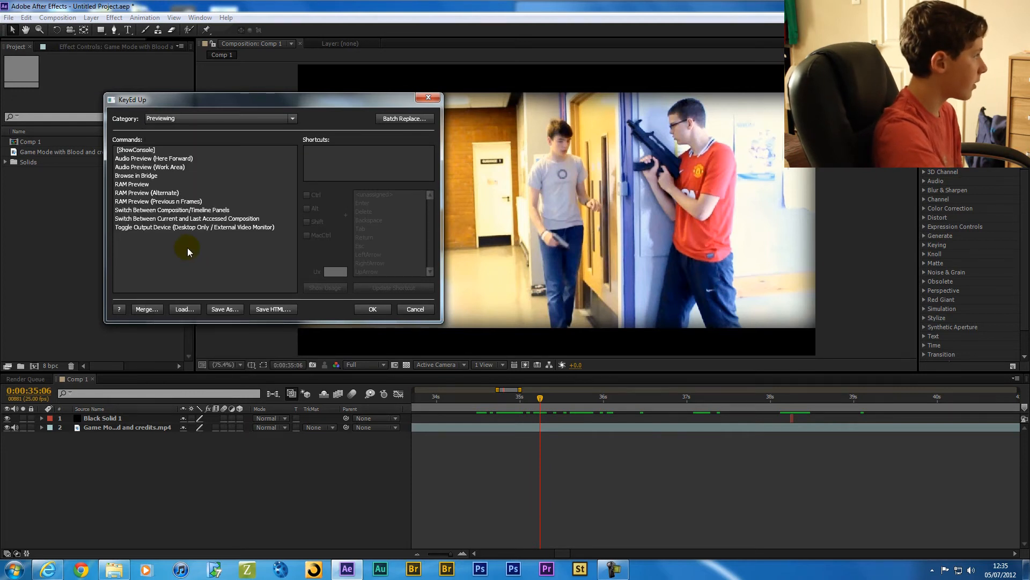
left_click(149, 185)
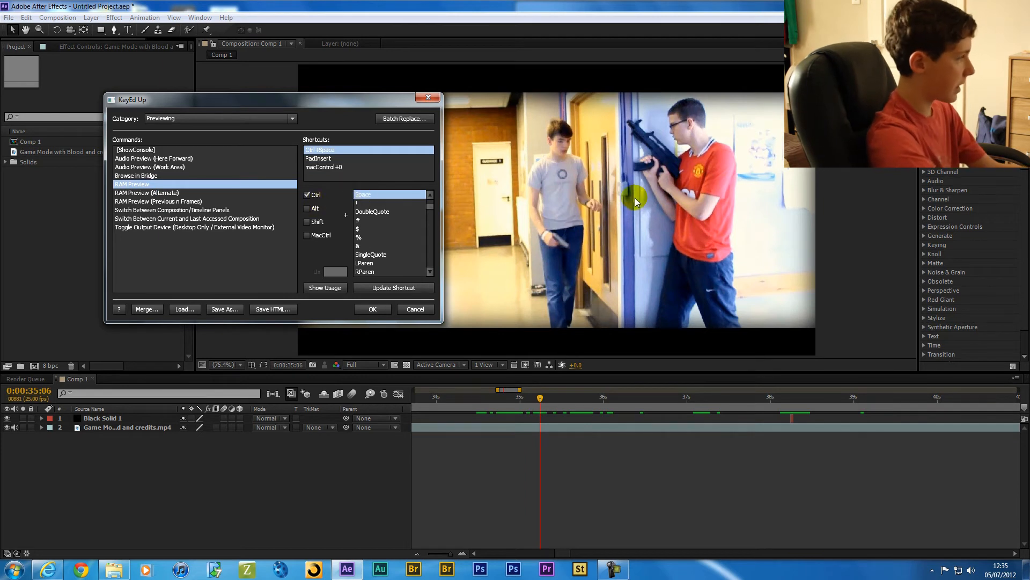
Step: Close the shortcut editor without changing anything and run a RAM preview of the composition from 0:00:35:06
left_click(405, 314)
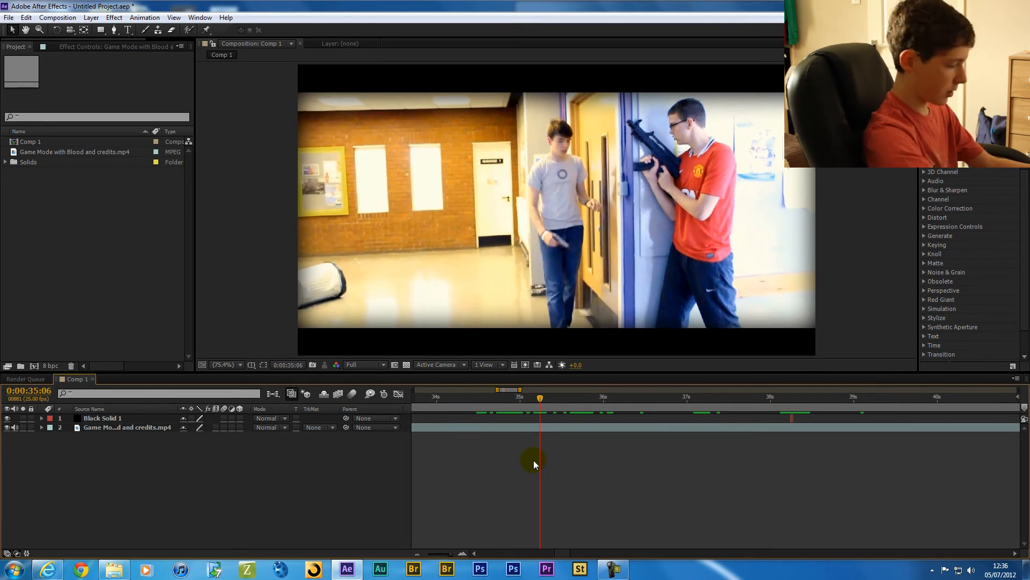
key("ctrl+space")
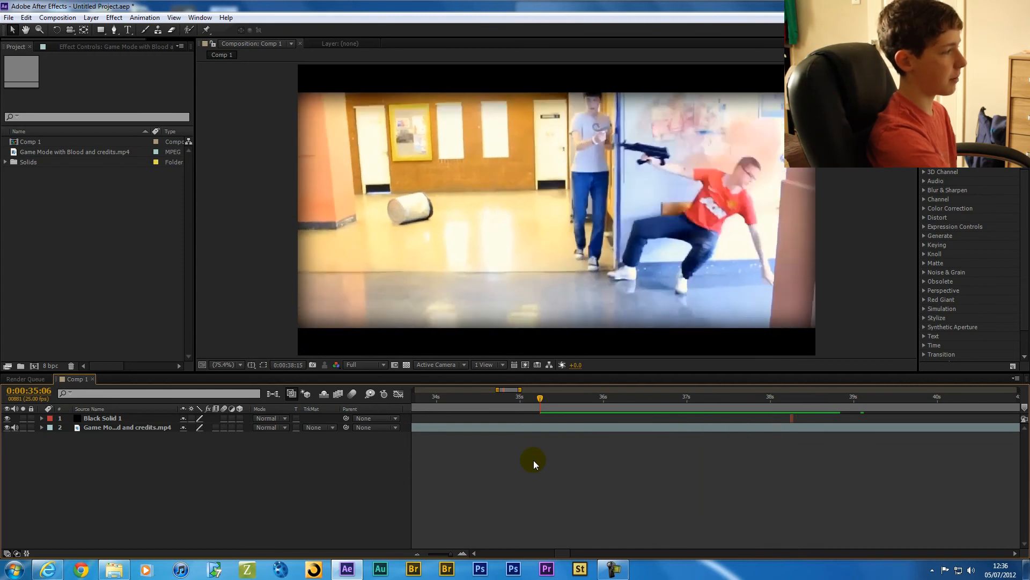
Step: Go to 0:00:38:06 in the timeline and delete the Black Solid 1 layer
left_click_drag(789, 400, 791, 404)
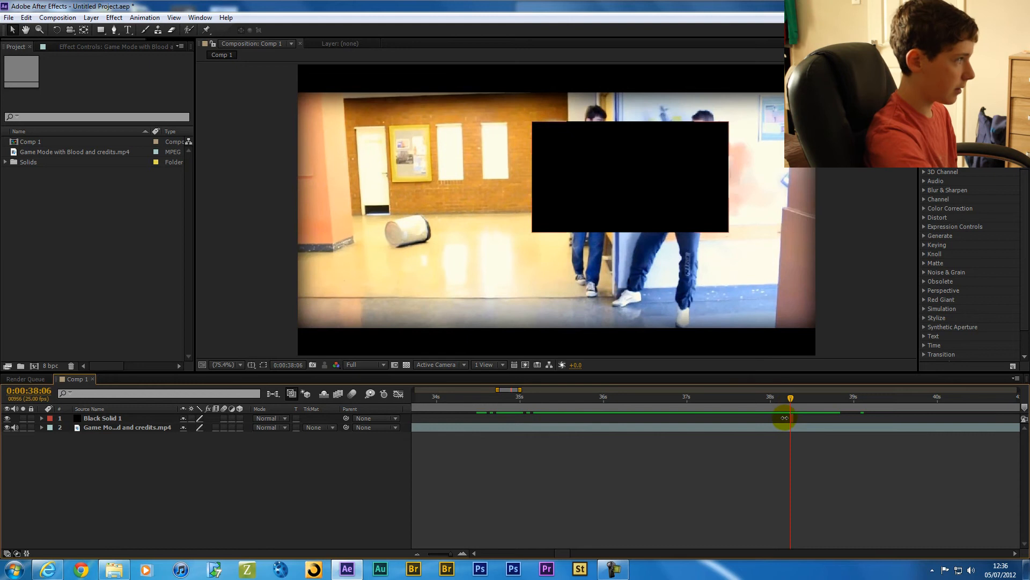
left_click(64, 418)
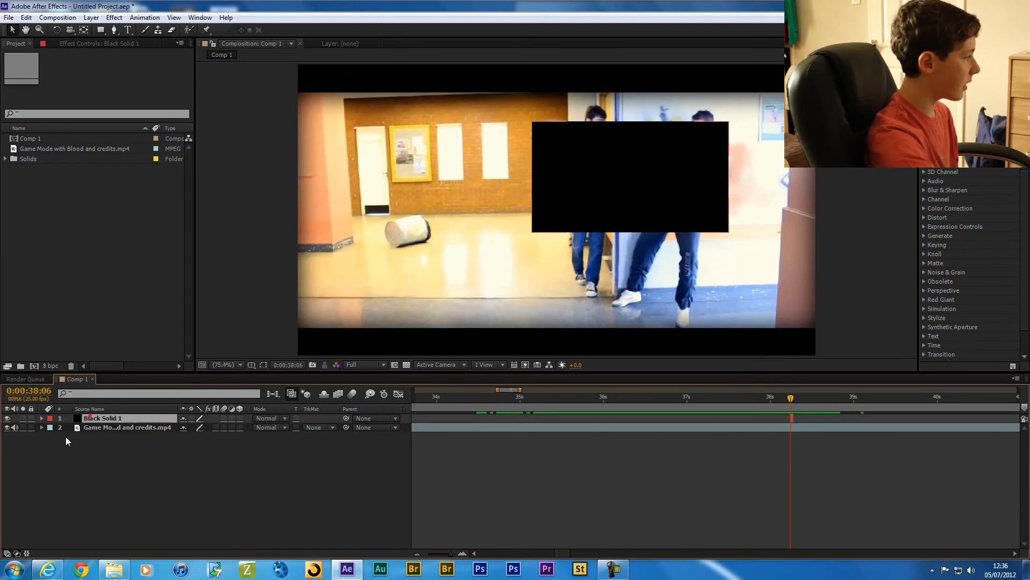
key("Delete")
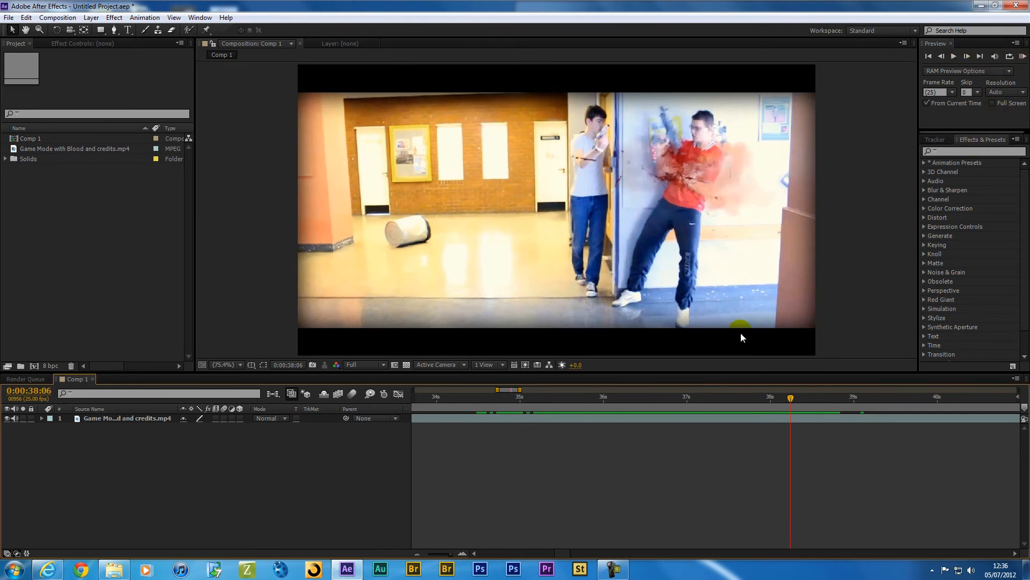
Step: Move the current time to 0:00:39:20, run a RAM preview from there, and play the footage with standard playback
left_click_drag(726, 404, 777, 400)
left_click_drag(842, 398, 921, 403)
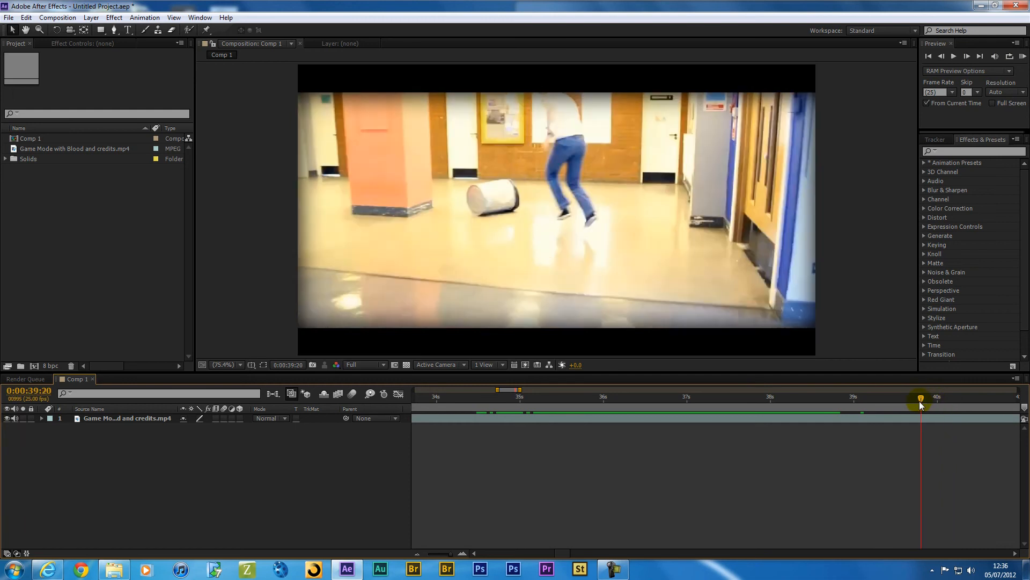
left_click(1020, 58)
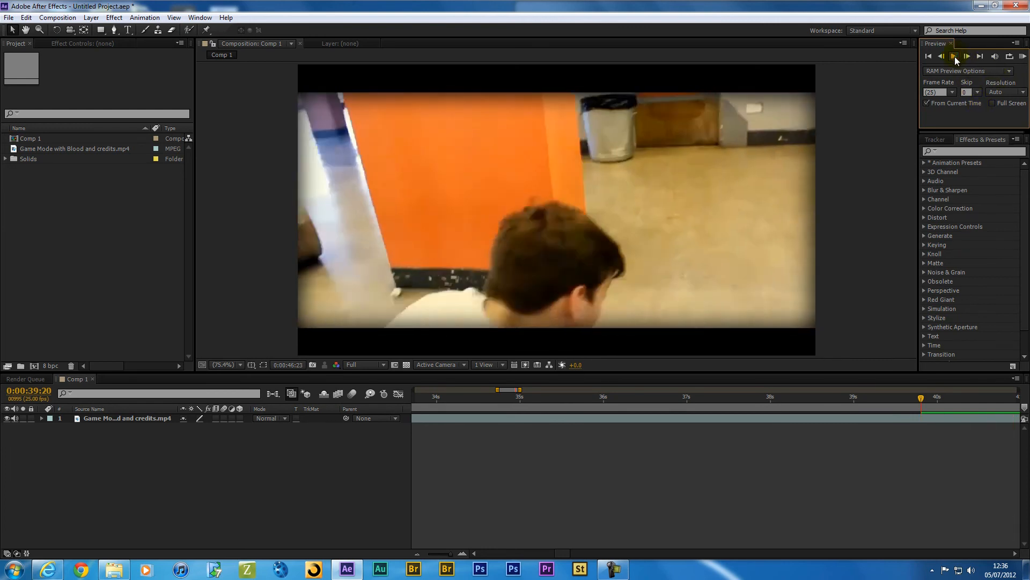
left_click(948, 58)
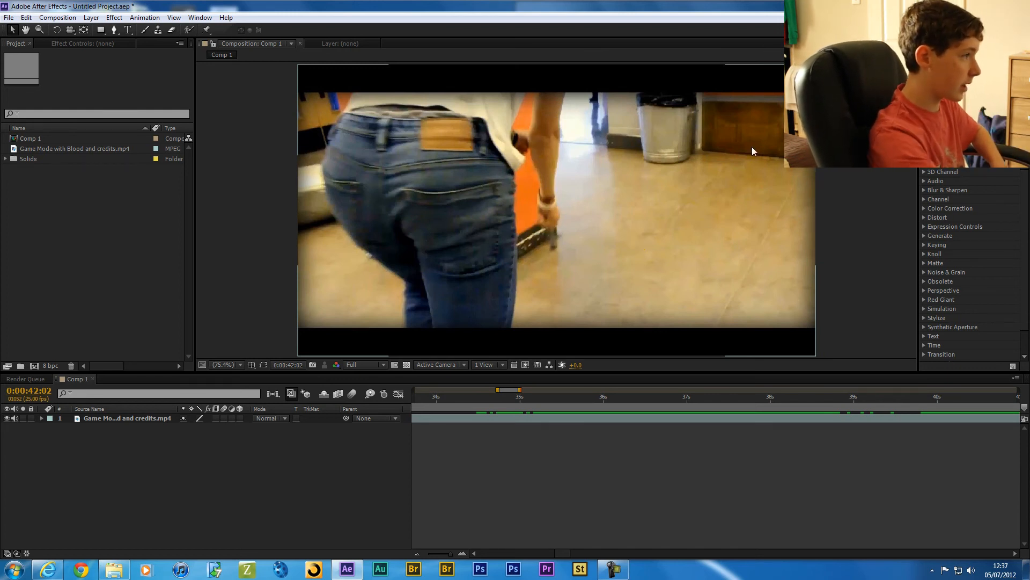
Step: Scrub through the footage to 0:00:40:12 and on to 0:00:53:15 to view individual frames
left_click_drag(875, 400, 946, 400)
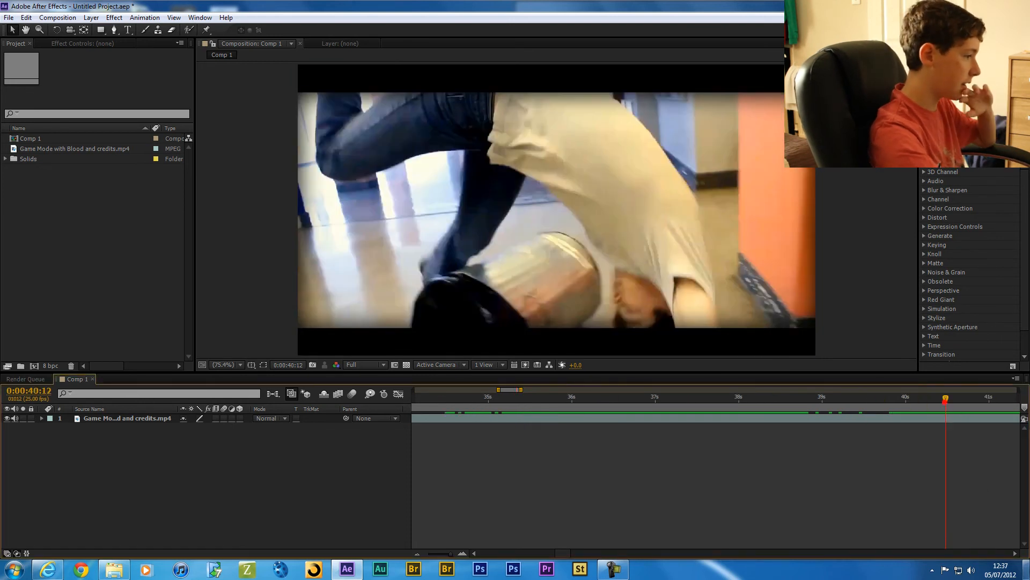
left_click_drag(1015, 553, 1014, 554)
left_click_drag(884, 398, 886, 397)
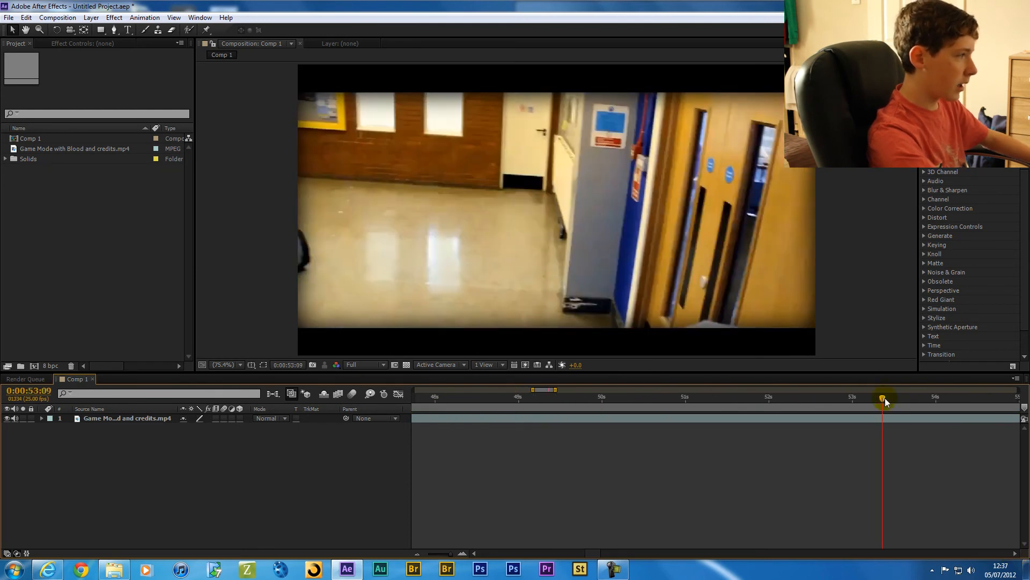
left_click(932, 416)
left_click(903, 414)
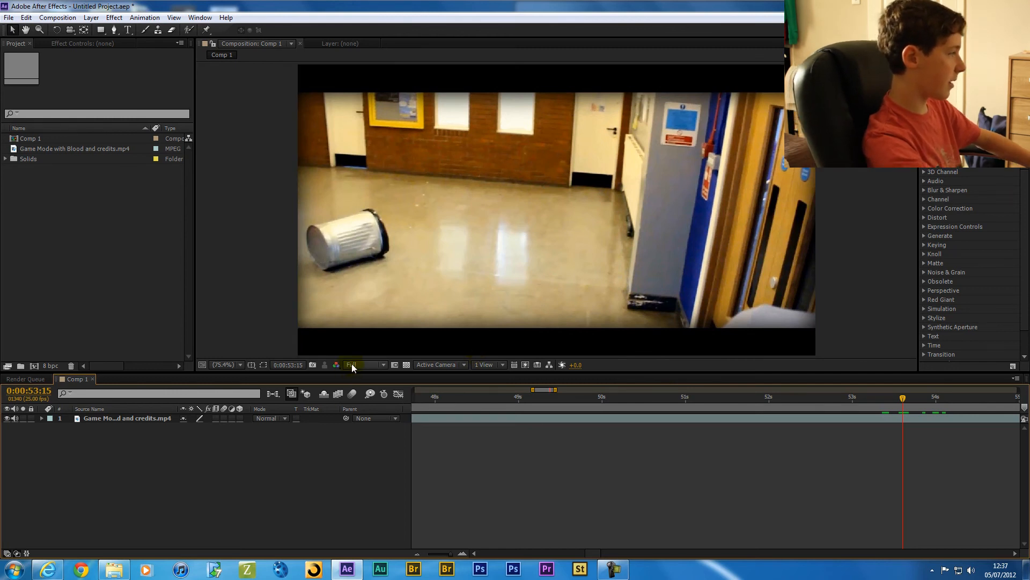
Step: Set the composition's preview resolution to Third and play the footage from 0:00:52:16
left_click(372, 364)
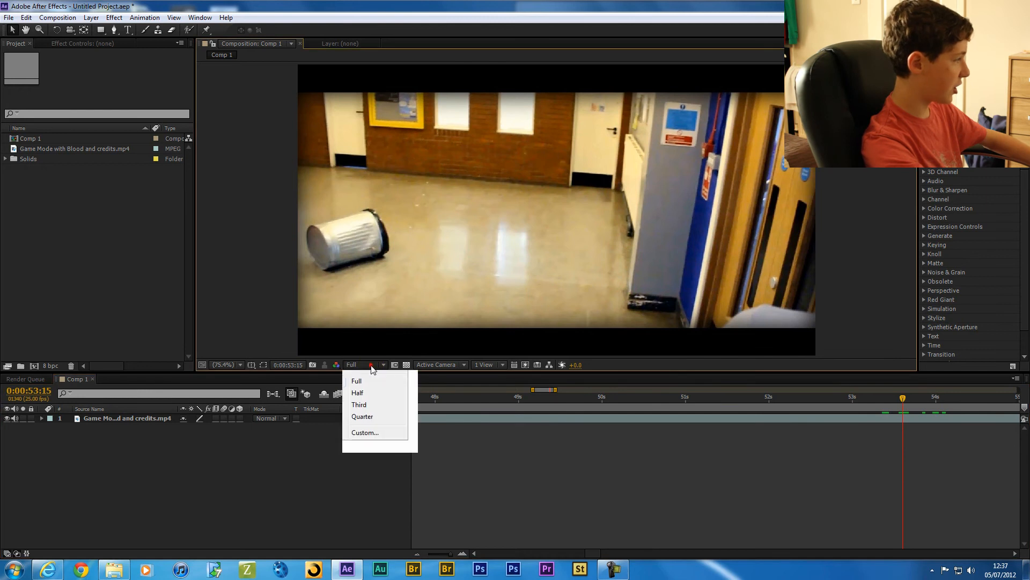
left_click(369, 419)
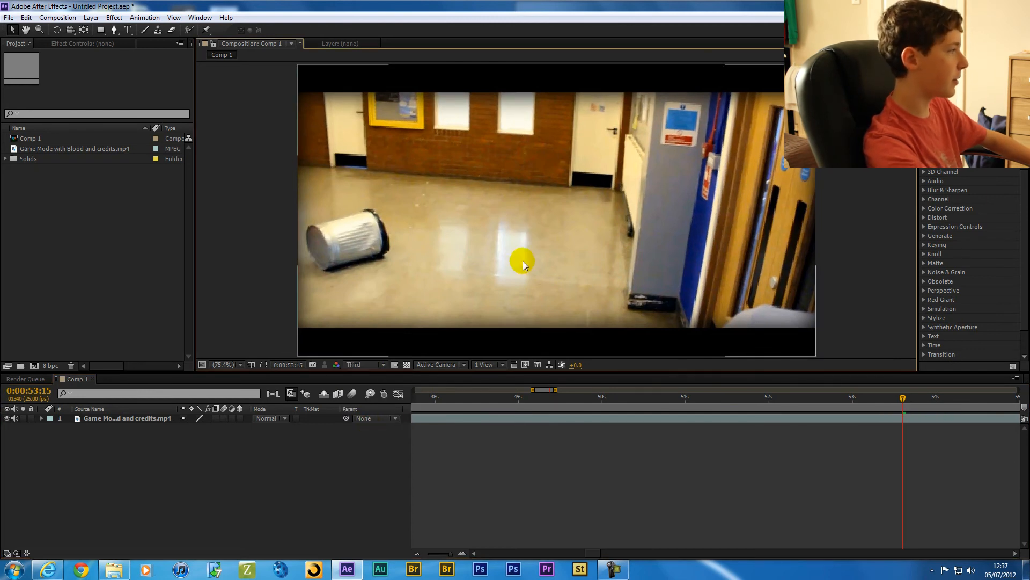
left_click_drag(871, 399, 823, 401)
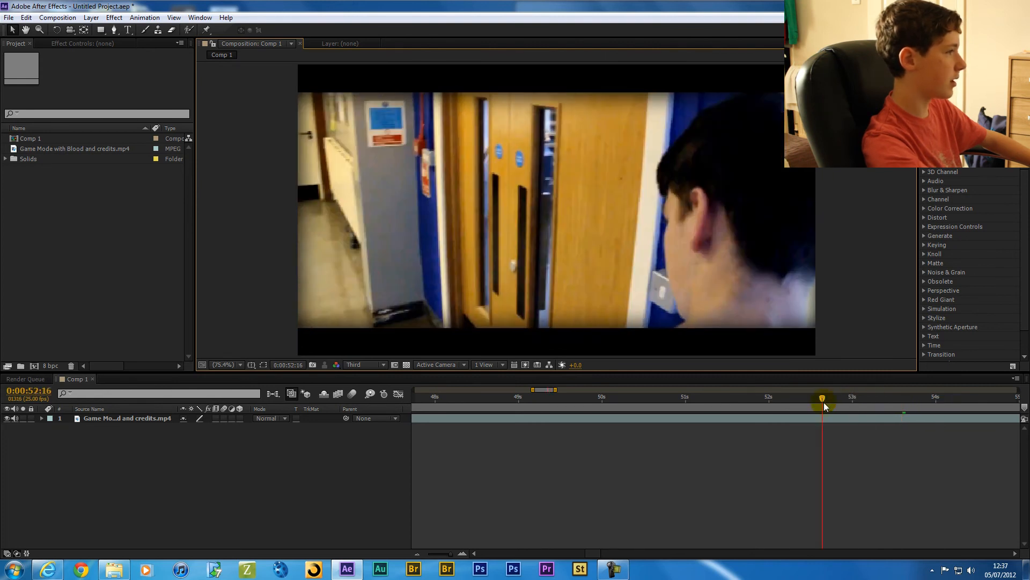
key("space")
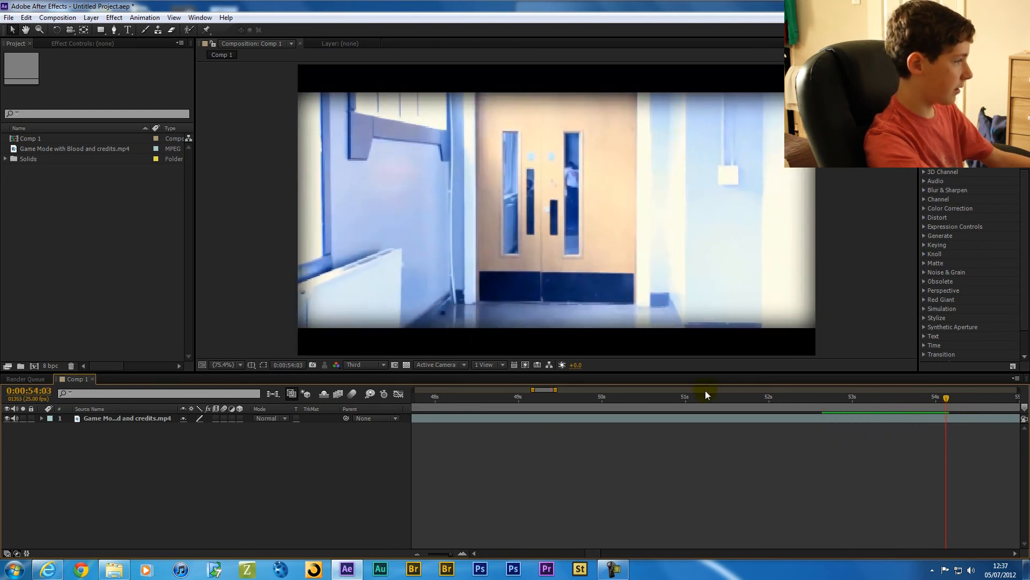
Step: Try the Quarter and Half preview resolutions on the composition and return it to Full
left_click(360, 365)
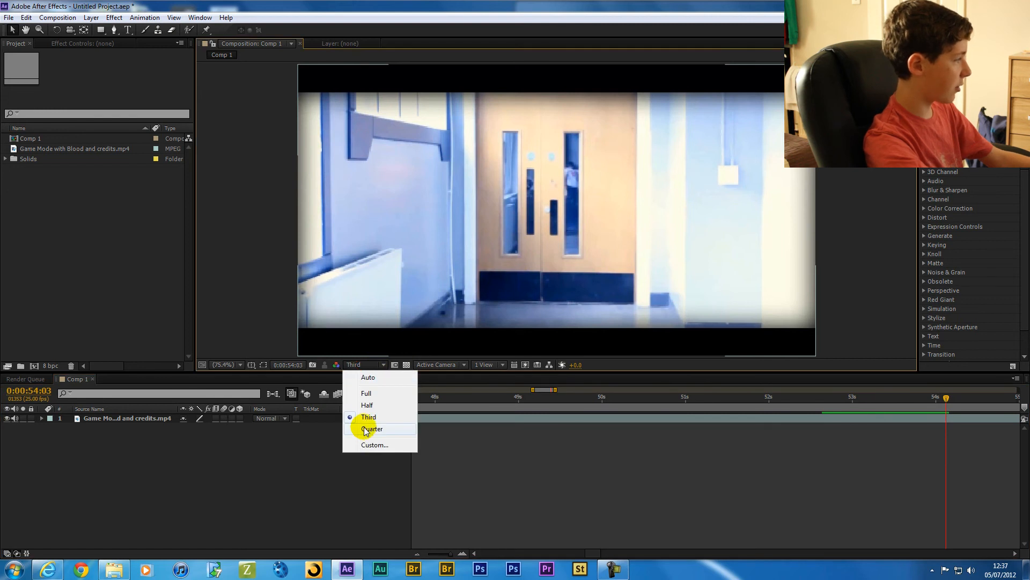
left_click(363, 427)
left_click(361, 365)
left_click(365, 401)
left_click(363, 364)
left_click(374, 403)
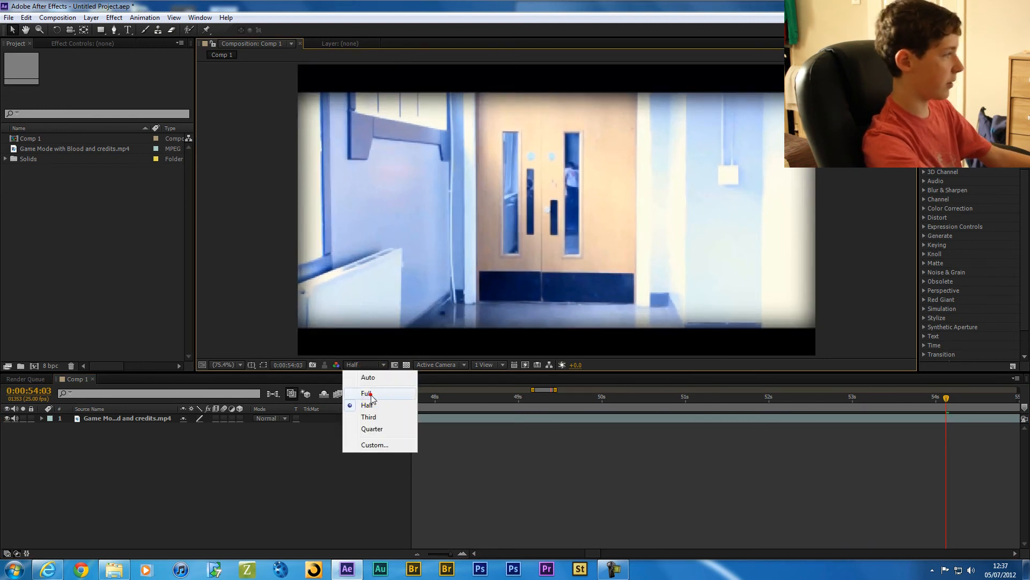
left_click(367, 393)
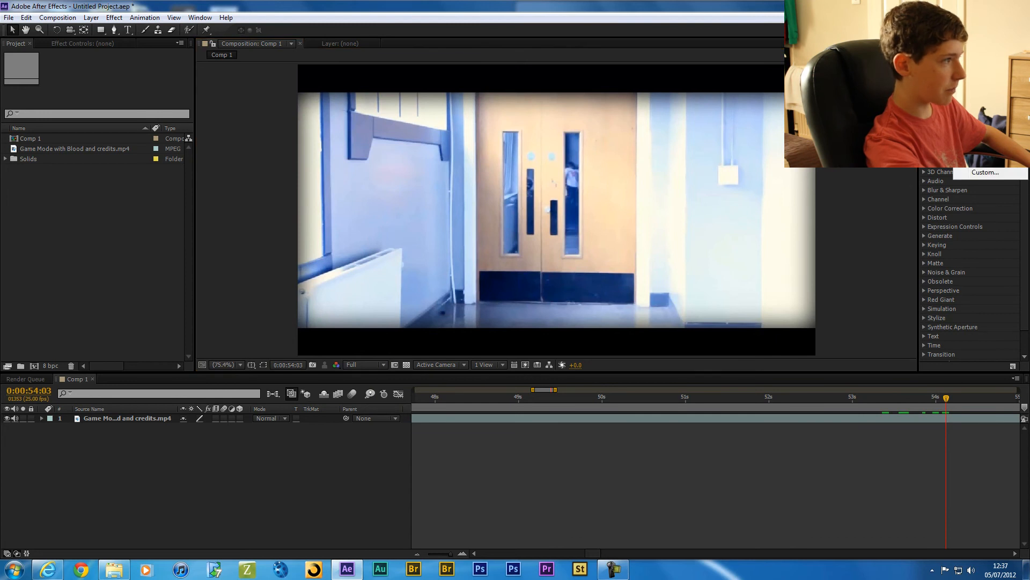
left_click(569, 502)
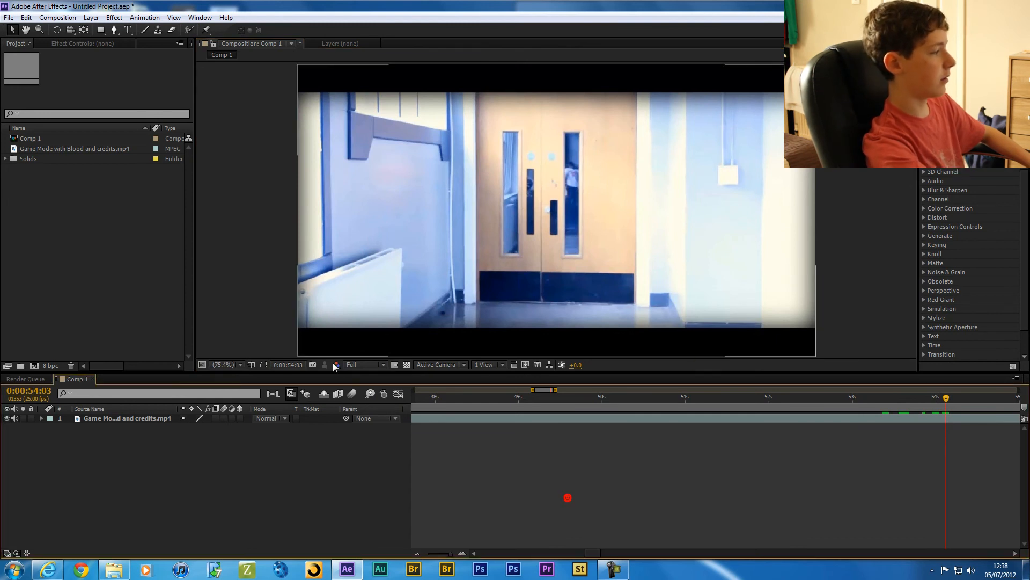
Step: Switch the composition's preview resolution to Half, check the RAM preview resolution options, and set the composition back to Full
left_click(352, 366)
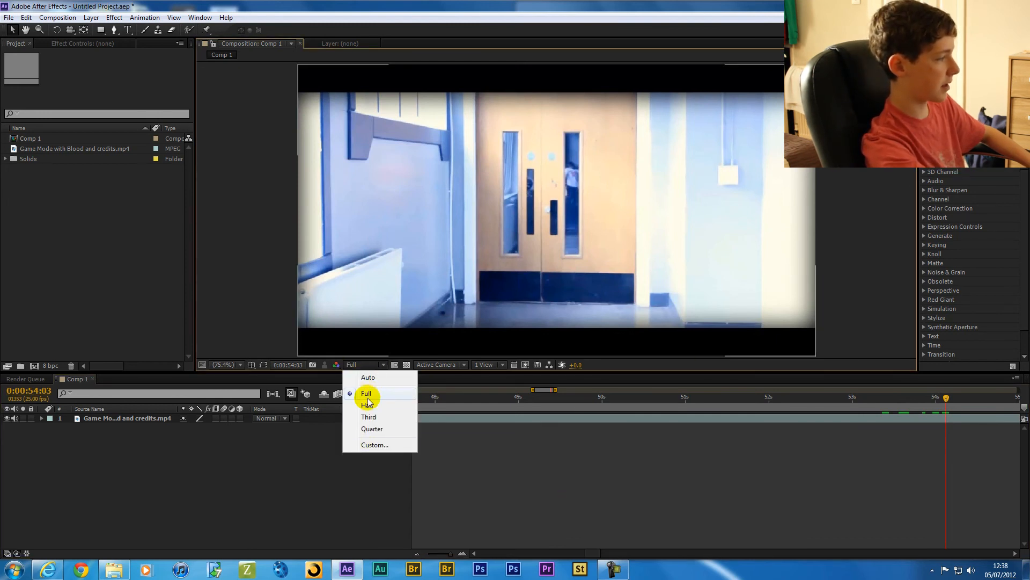
left_click(368, 404)
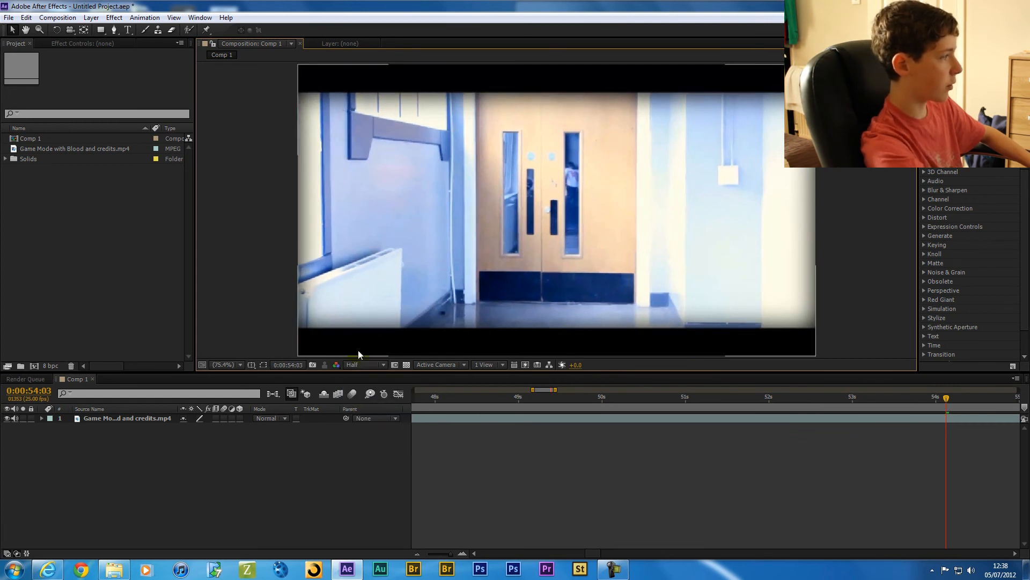
left_click(997, 98)
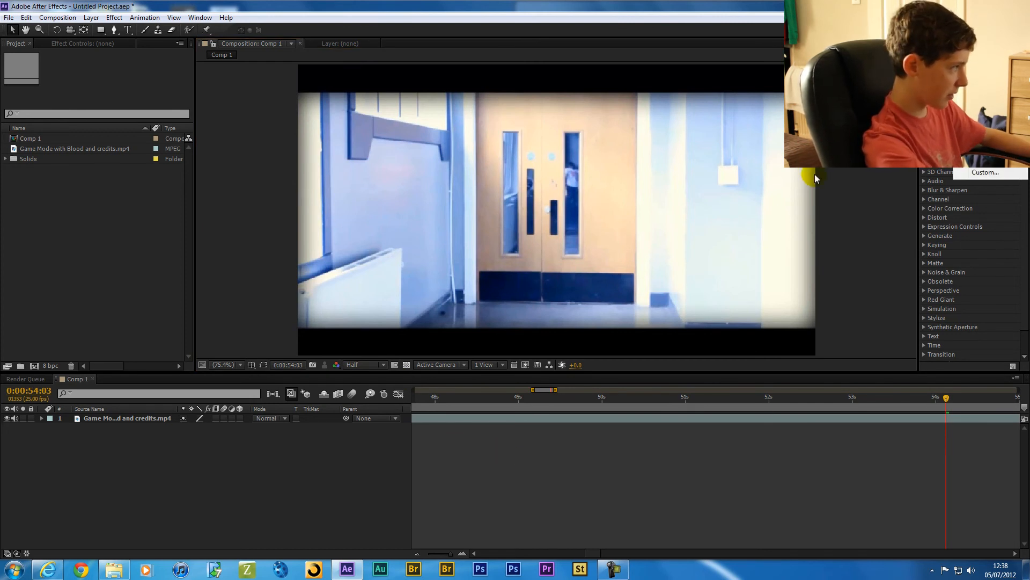
left_click(352, 365)
left_click(378, 394)
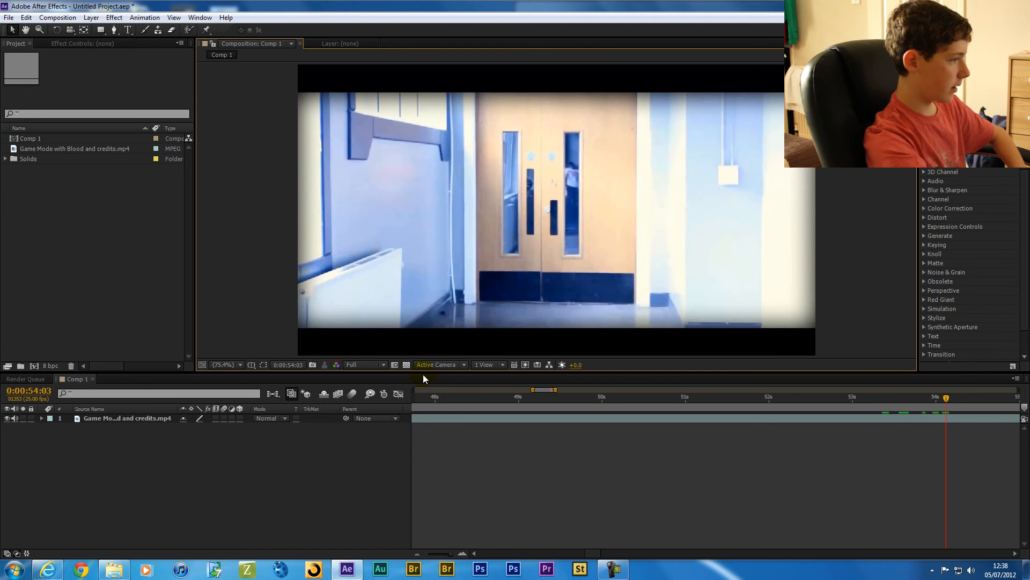
left_click(200, 450)
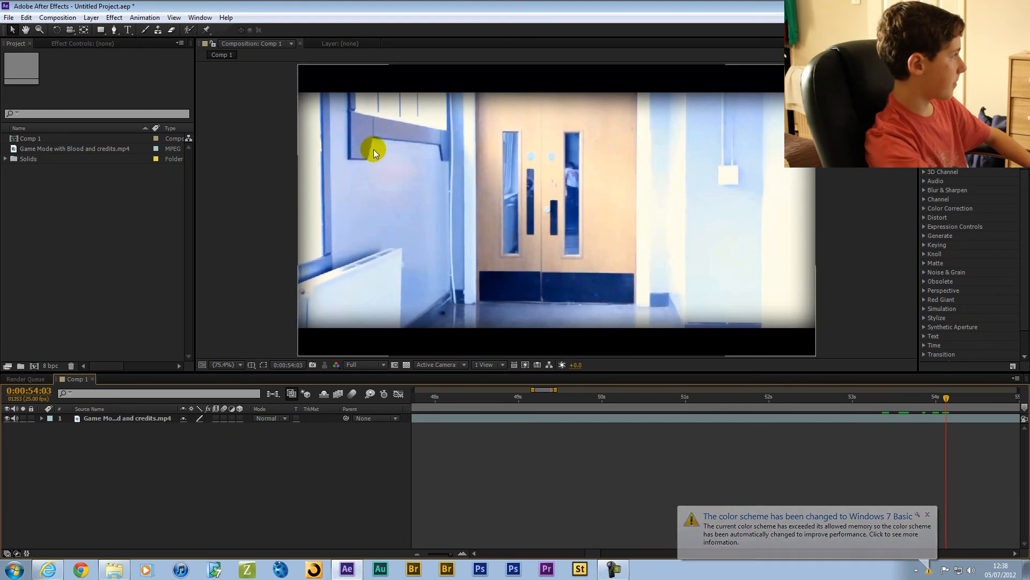
left_click(114, 18)
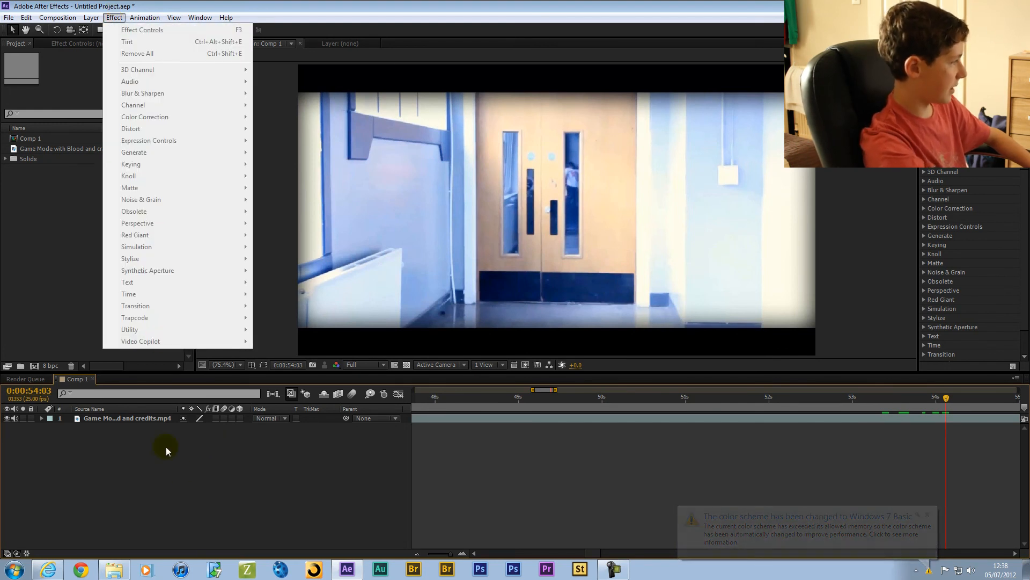
left_click(172, 459)
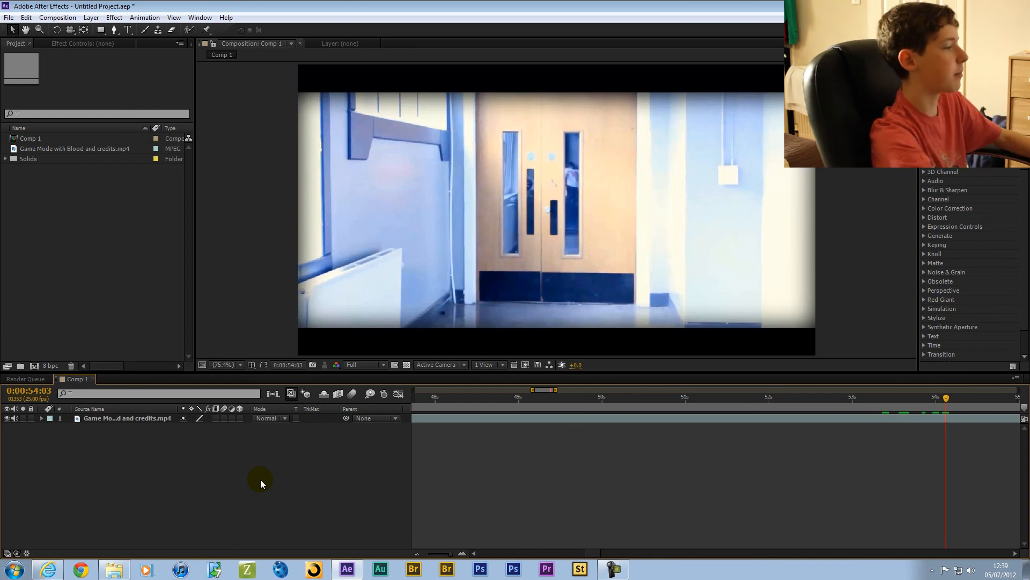
Step: Move the current time to 0:00:50:07 and select the video layer
left_click(625, 400)
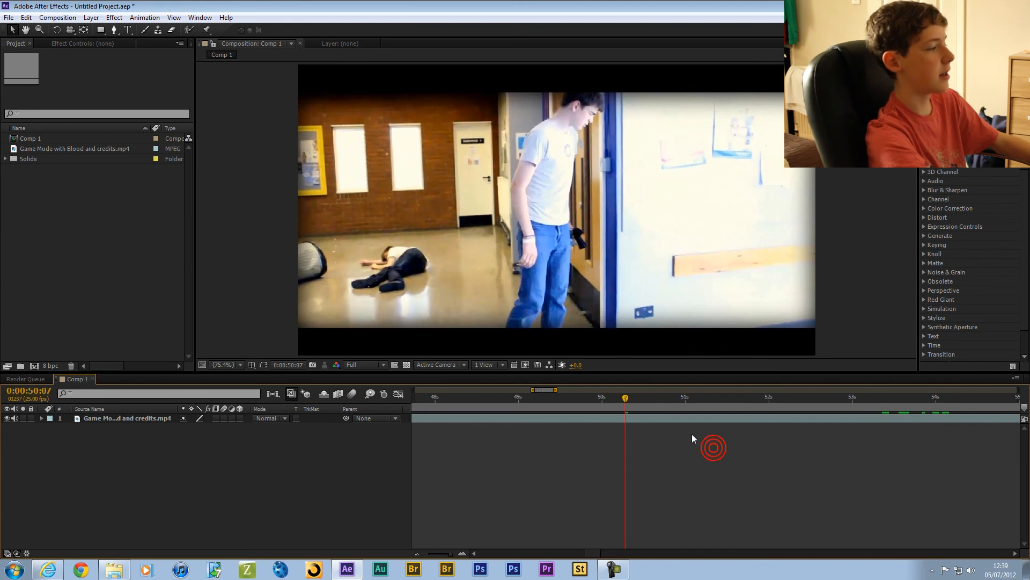
left_click(671, 422)
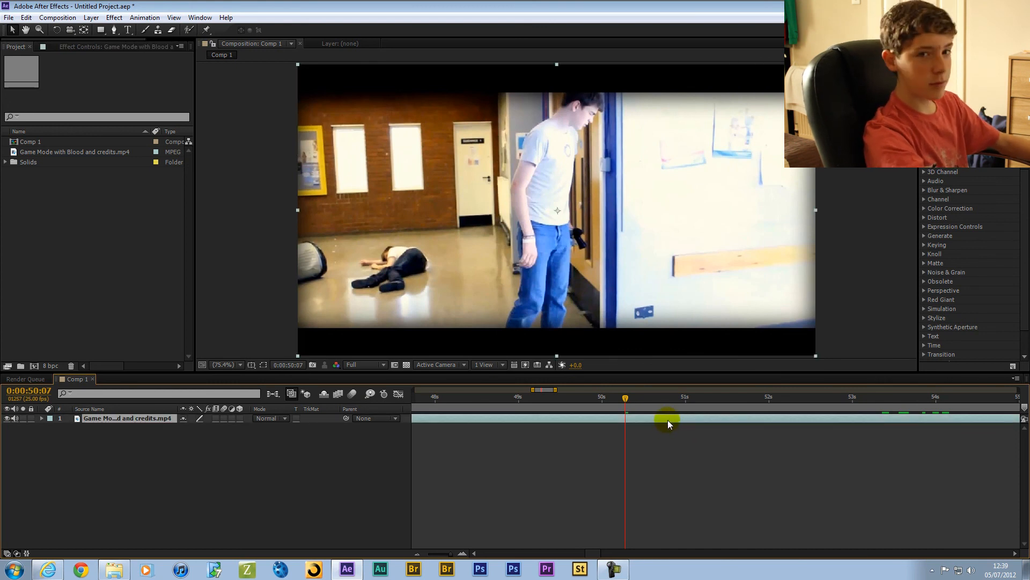